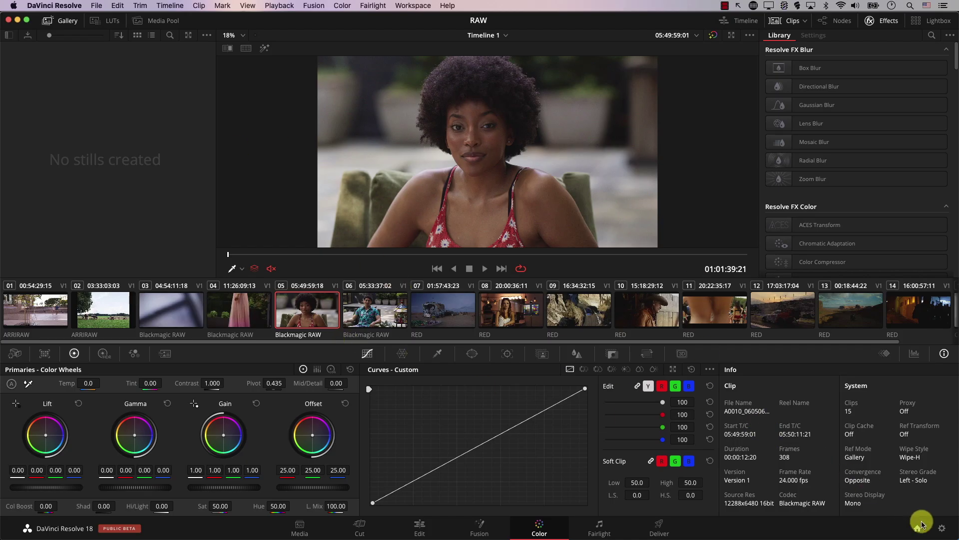
- Close Project Settings unchanged, then inspect the ARRIRAW, Blackmagic RAW and RED clips' Info
click(942, 529)
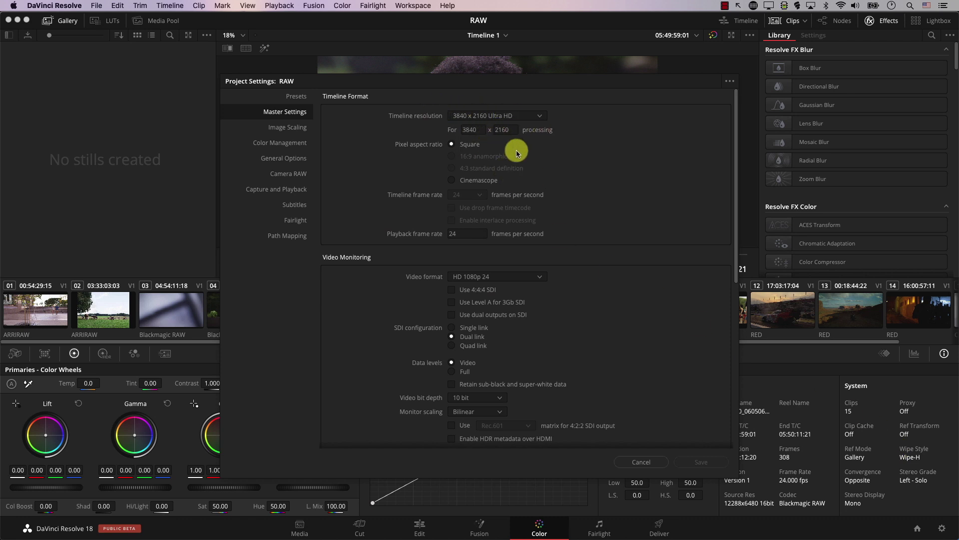
click(638, 464)
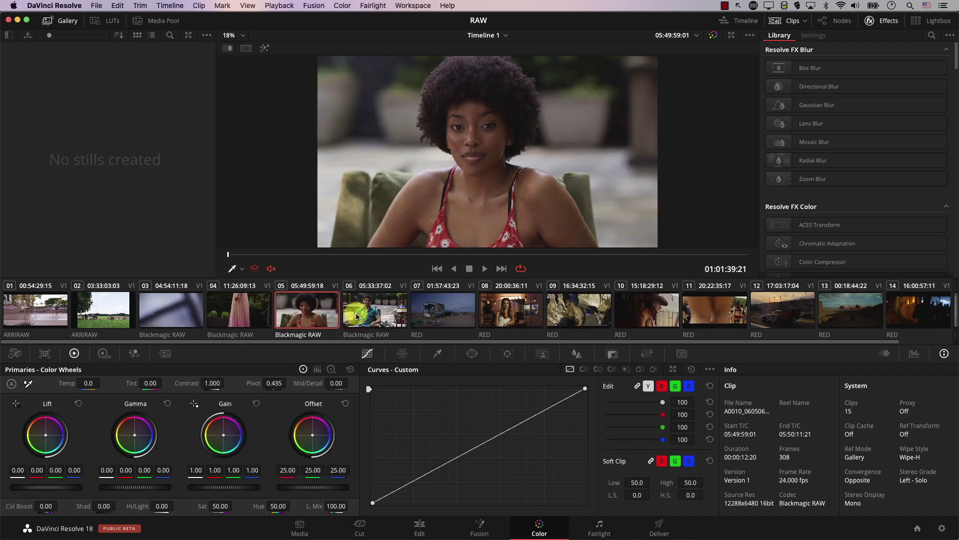
scroll(370, 312, right, 3)
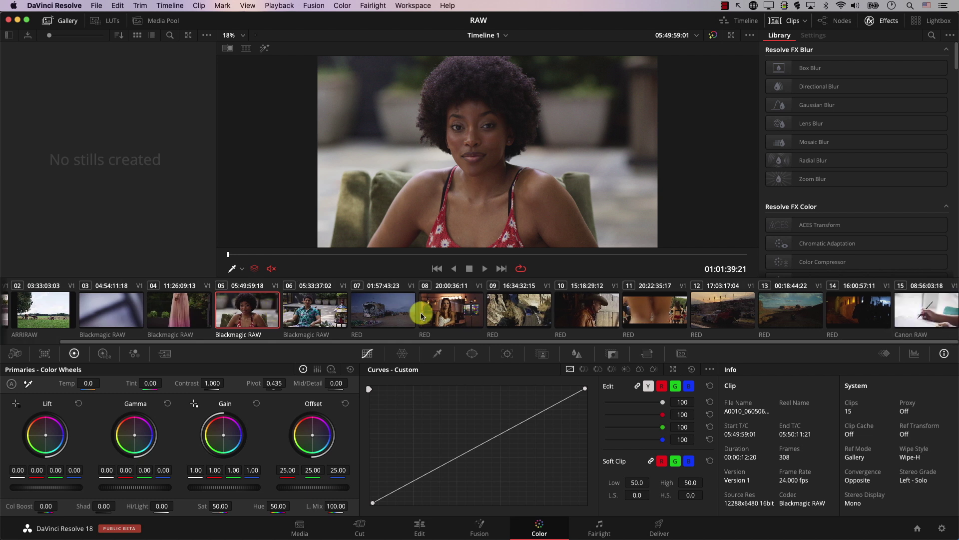
scroll(405, 318, left, 3)
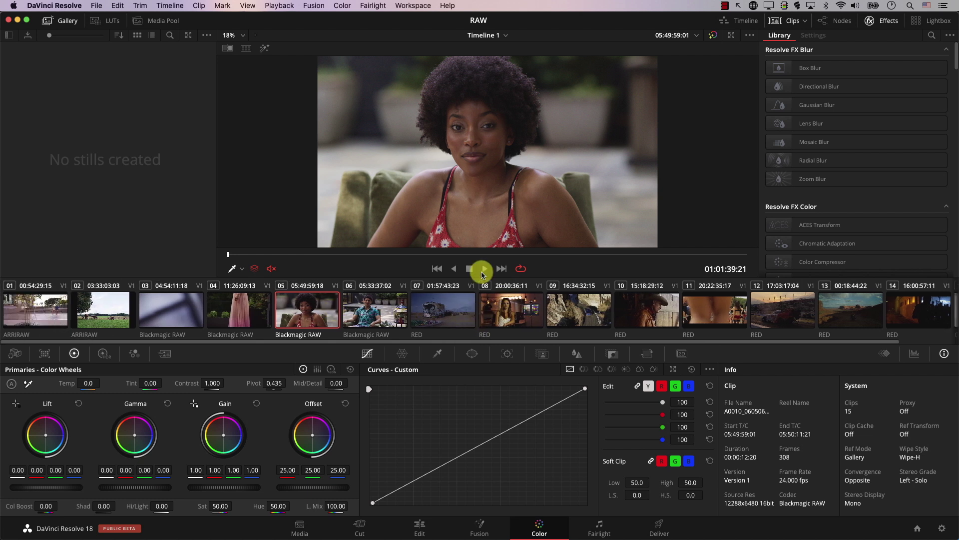
click(24, 318)
click(305, 309)
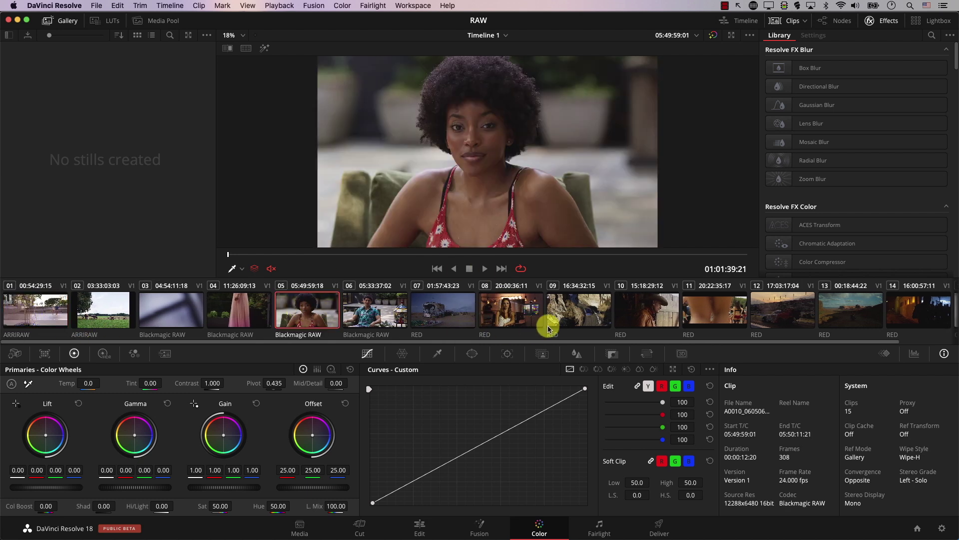
click(515, 310)
scroll(827, 340, right, 3)
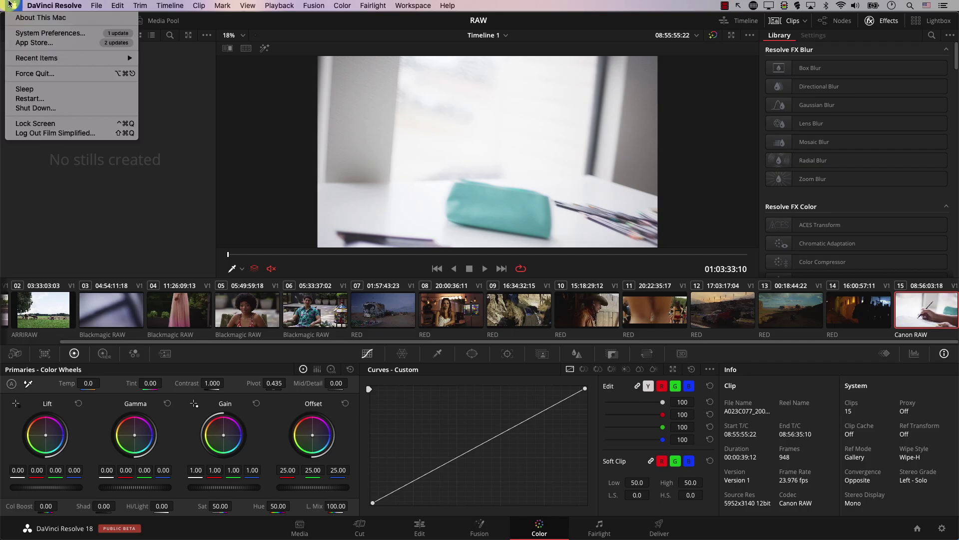
- Check the Mac's hardware details in About This Mac
click(16, 17)
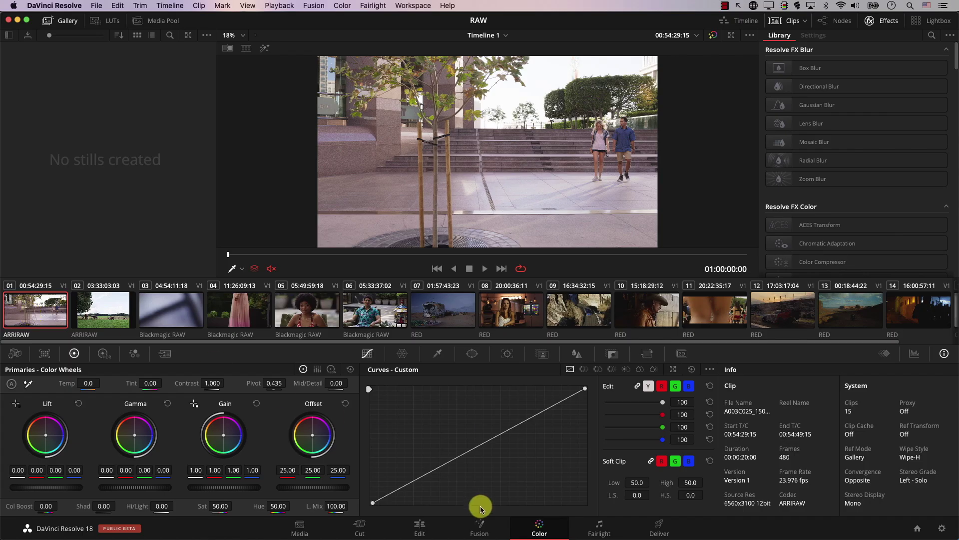
- On the Edit page, play the opening ARRIRAW clip and then the cows clip
click(419, 527)
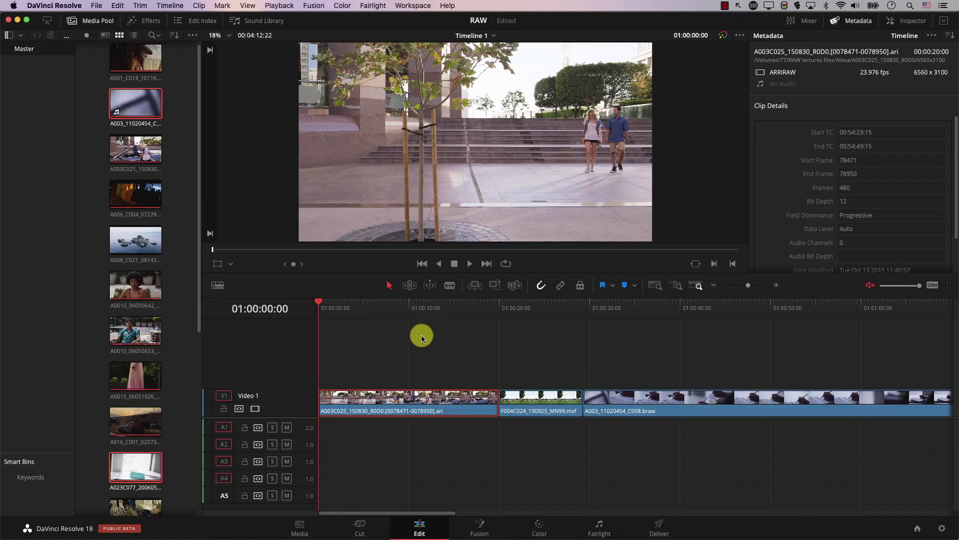
key(space)
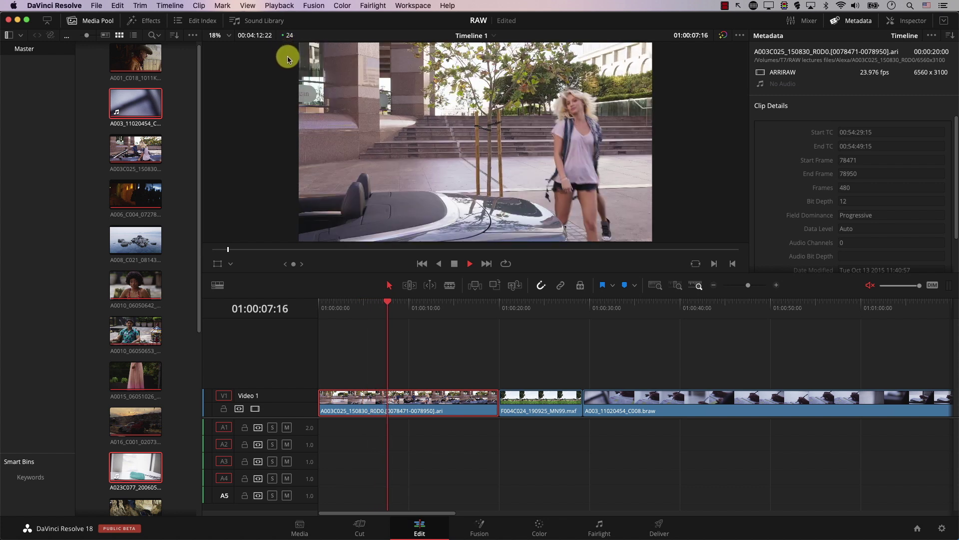
key(space)
key(Down)
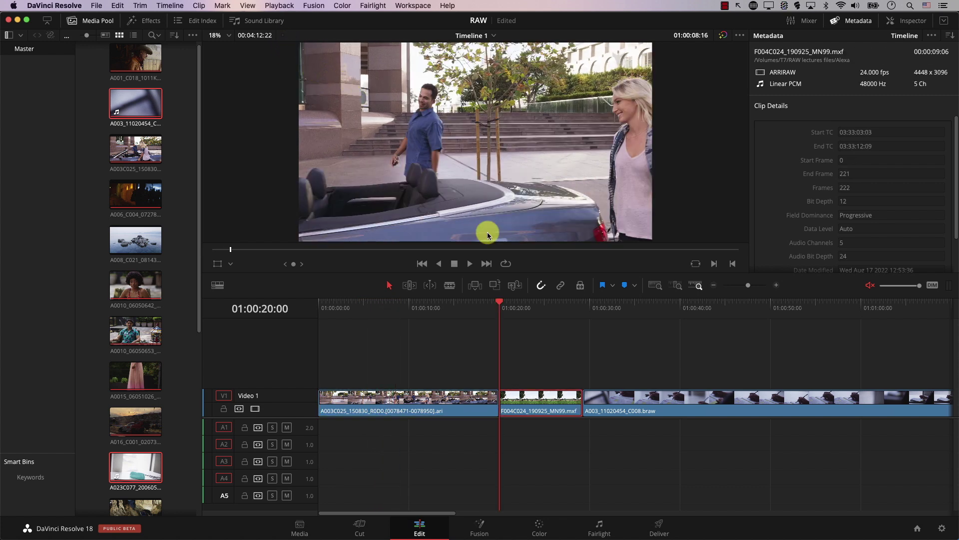
key(space)
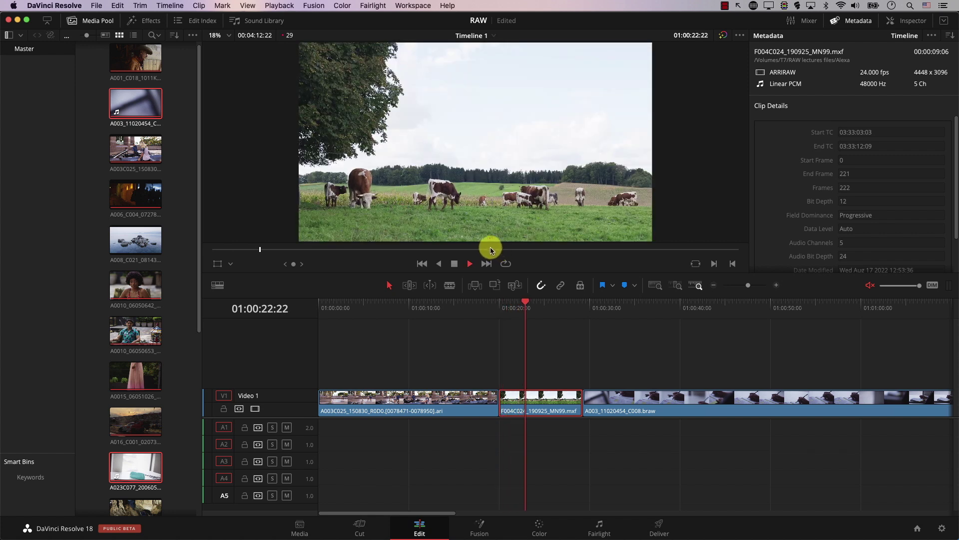
key(space)
key(Down)
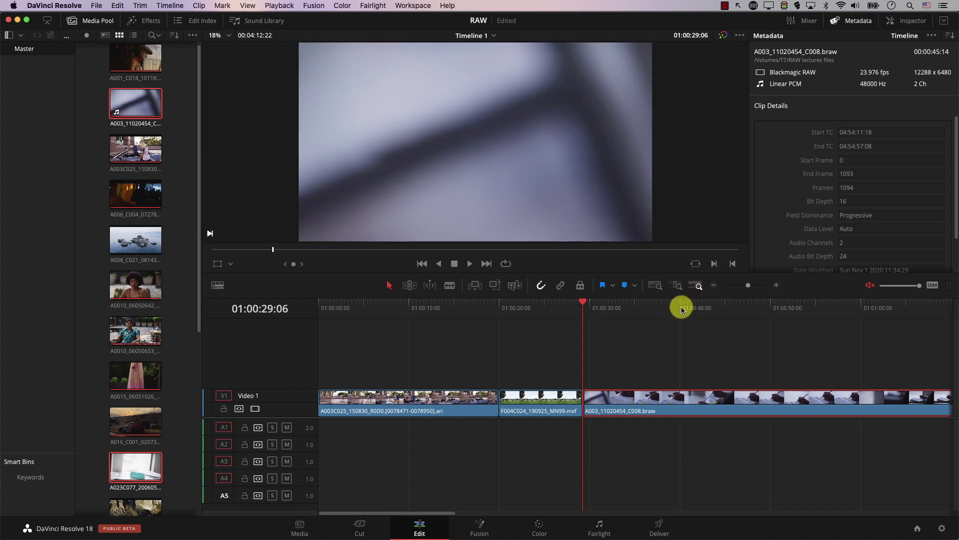
- Play the Blackmagic RAW clip from 01:00:39:09, then the A0015 clip
click(675, 310)
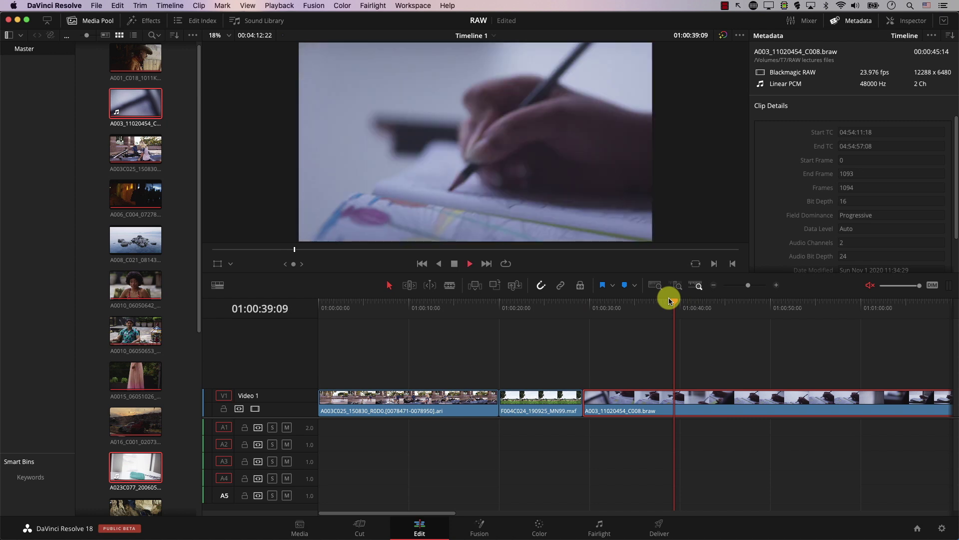
key(space)
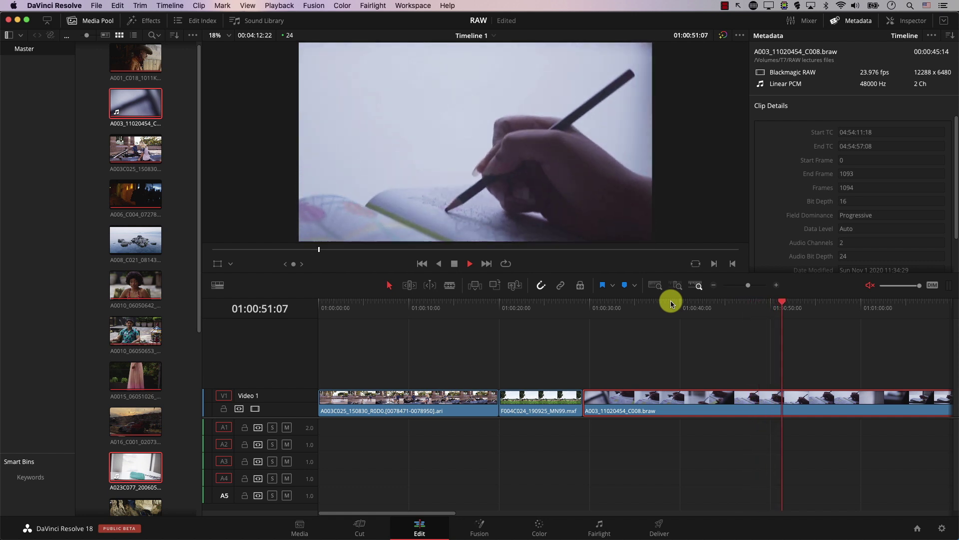
key(space)
key(Down)
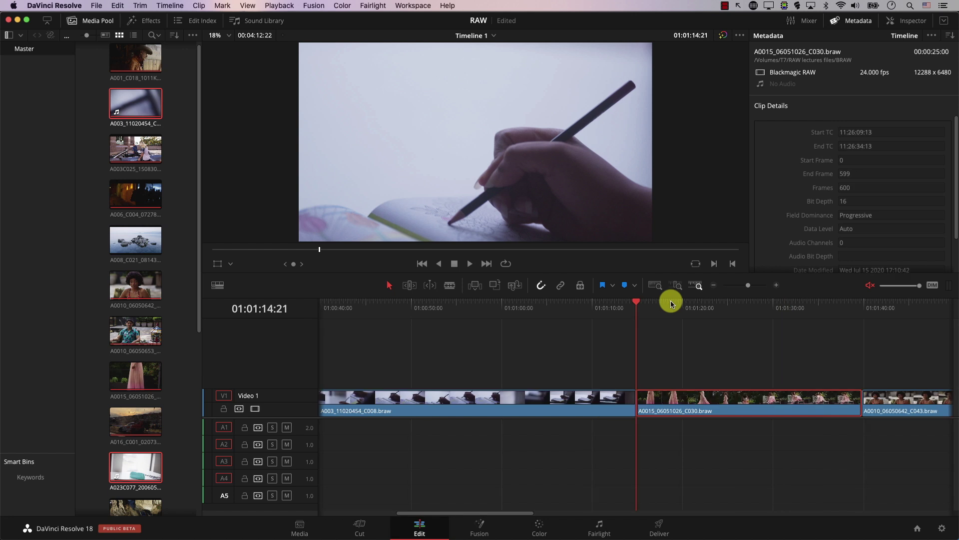
key(space)
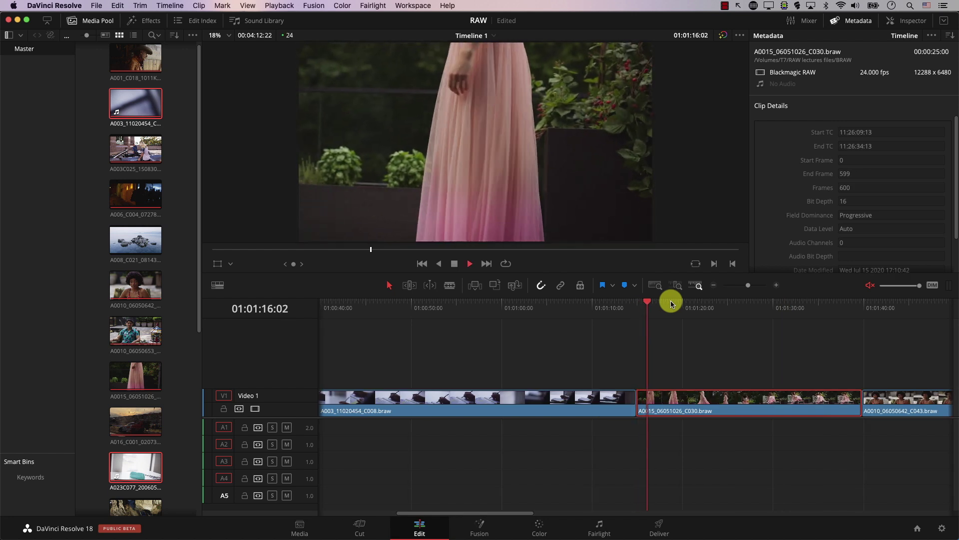
key(space)
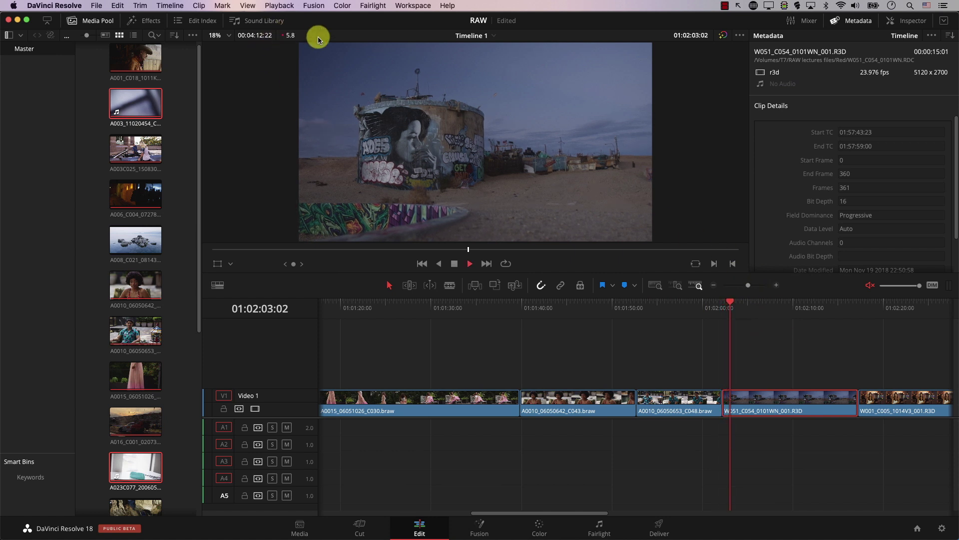
- Stop the RED clip, zoom out to the whole timeline, and park near 01:02:08
key(space)
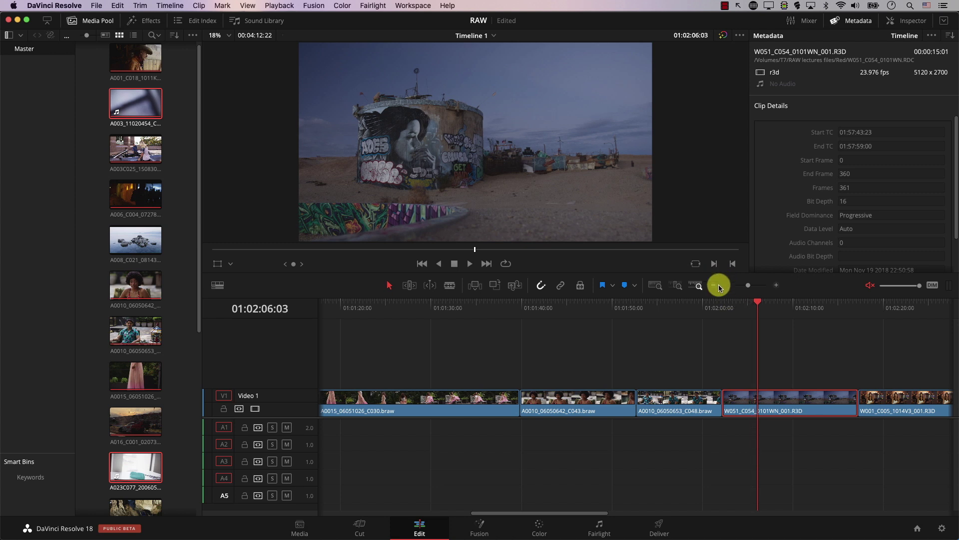
click(718, 282)
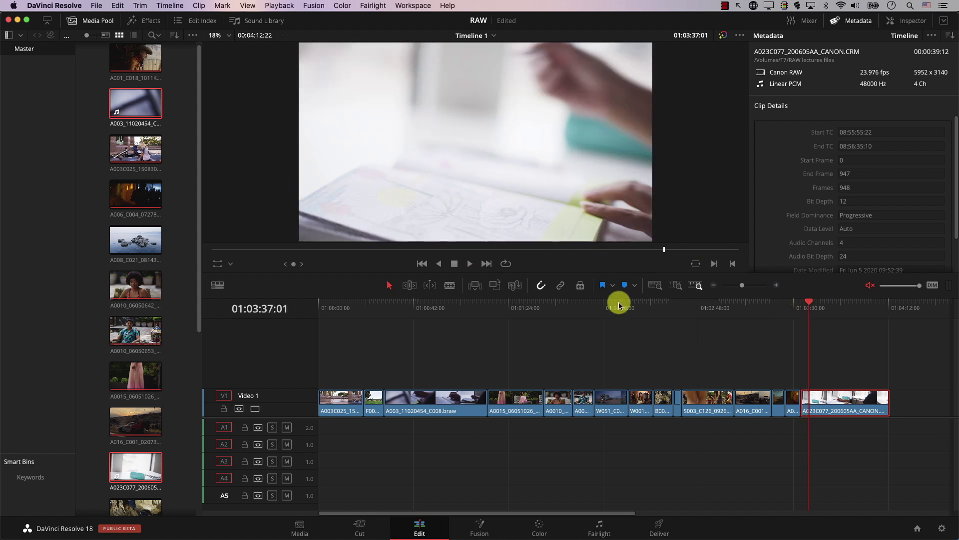
drag(619, 306, 608, 308)
- Park on the A0015 and A003 Blackmagic RAW clips, then reopen Project Settings
click(513, 309)
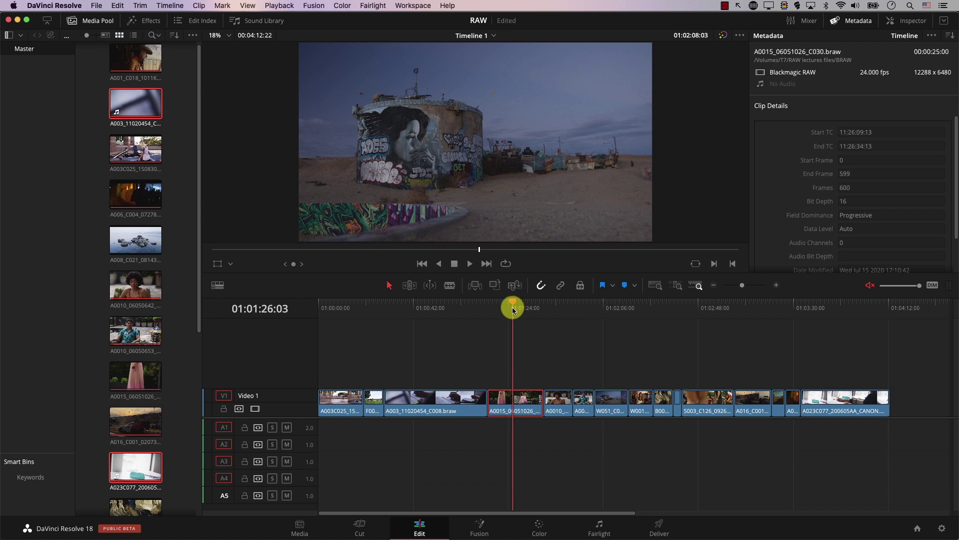
click(448, 309)
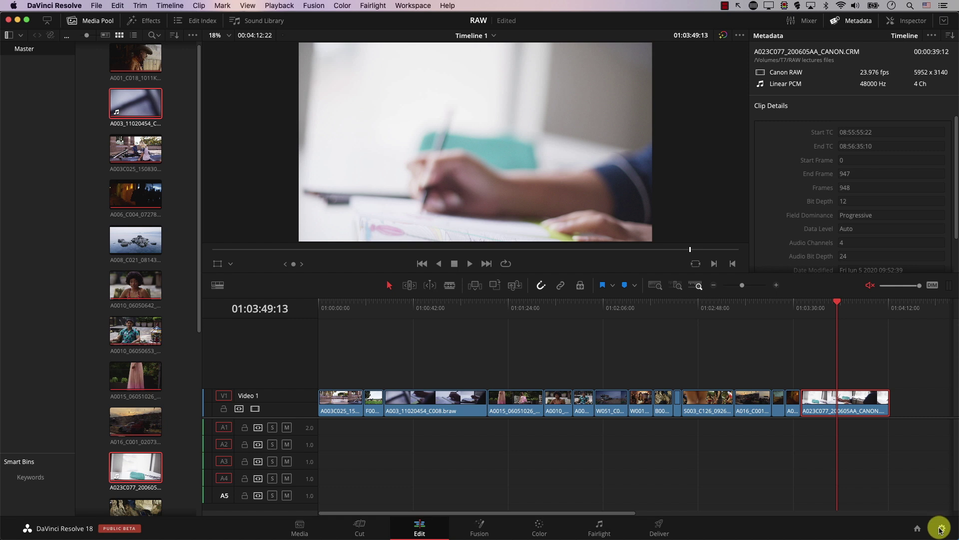
click(942, 528)
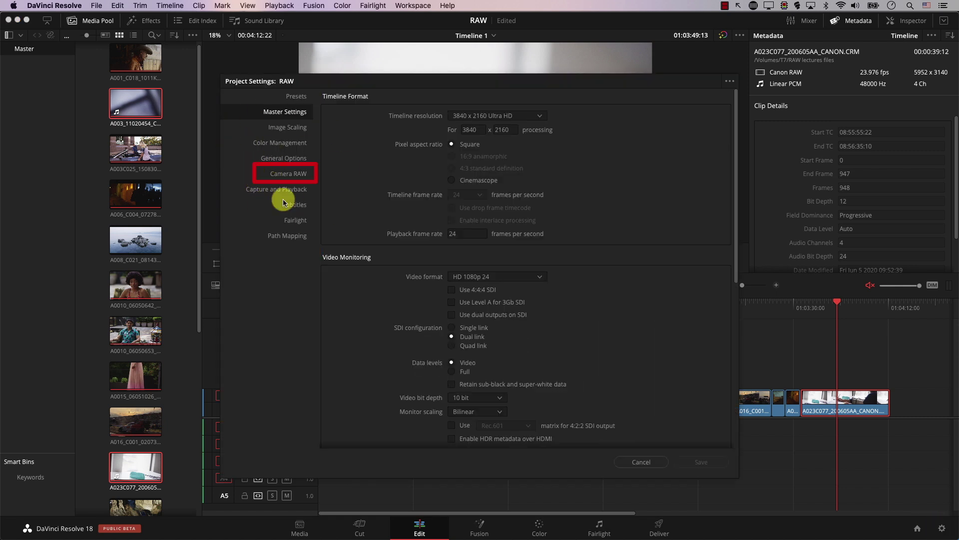
- On the Camera RAW page, browse the Blackmagic RAW and other profiles, ending on ARRI Alexa
click(281, 173)
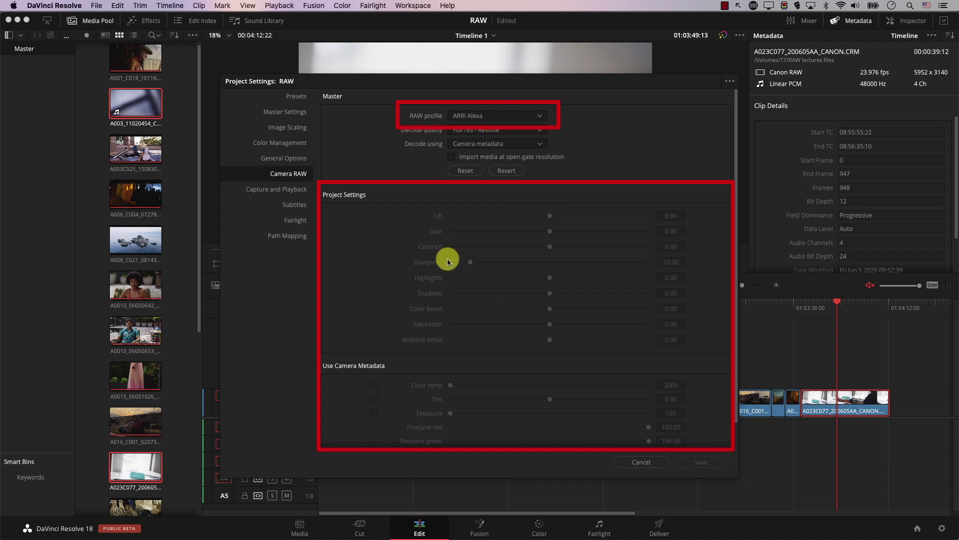
click(446, 116)
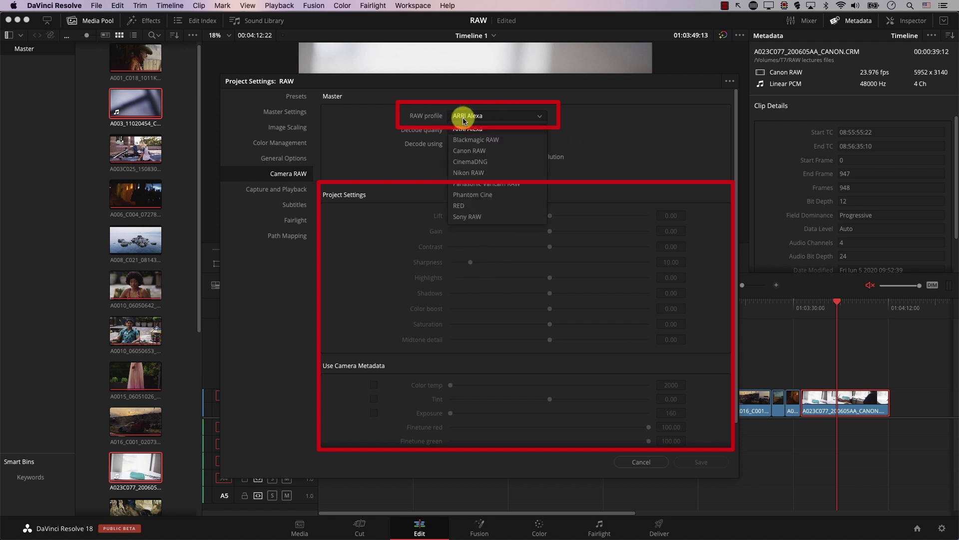
click(473, 139)
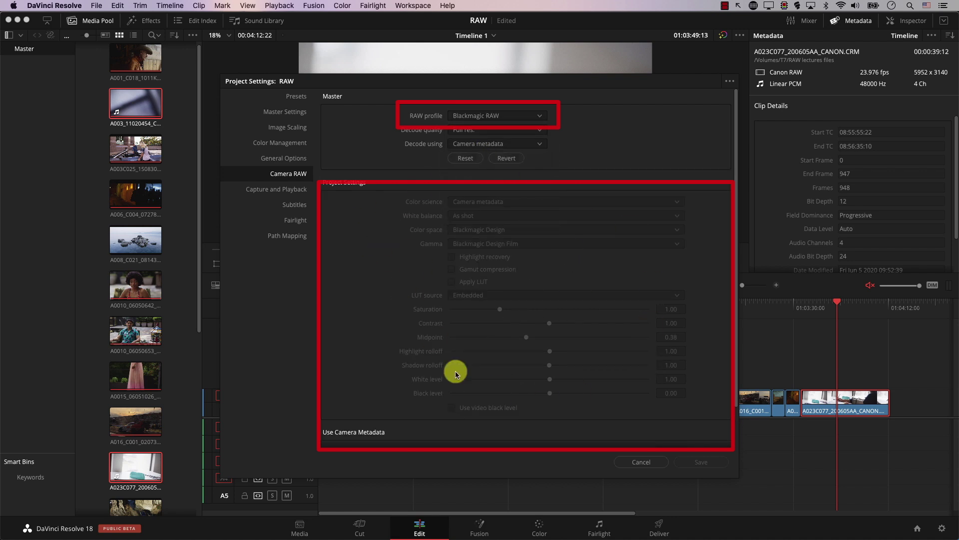
click(459, 120)
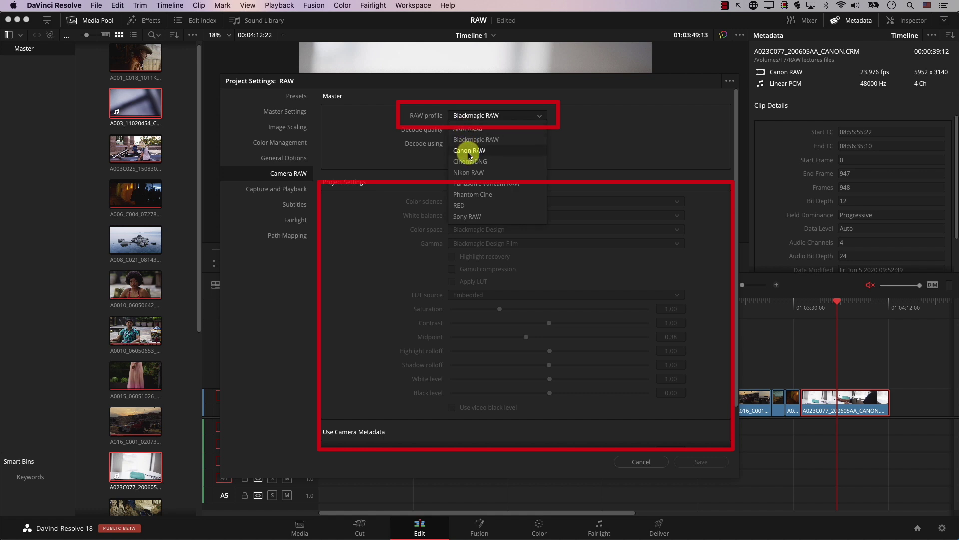
click(473, 162)
click(460, 116)
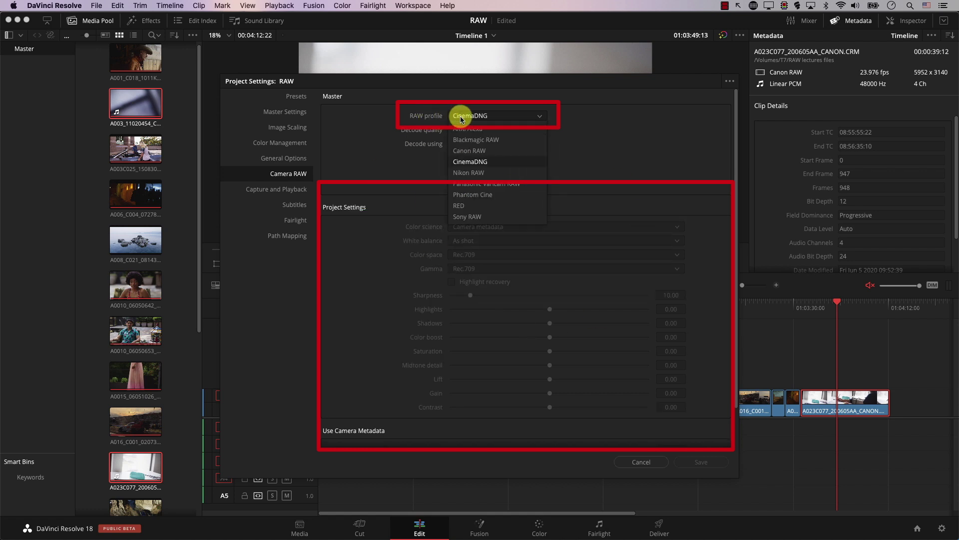
click(474, 199)
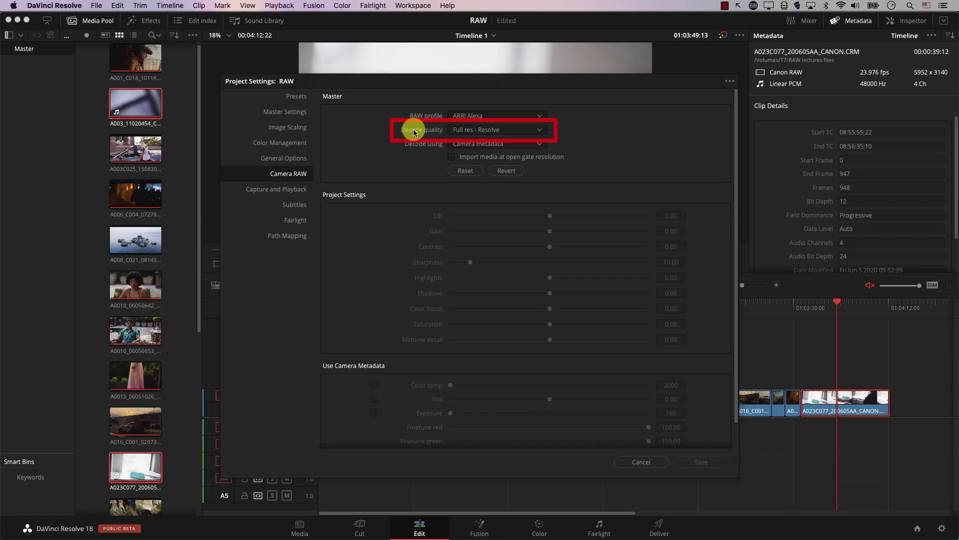
click(465, 134)
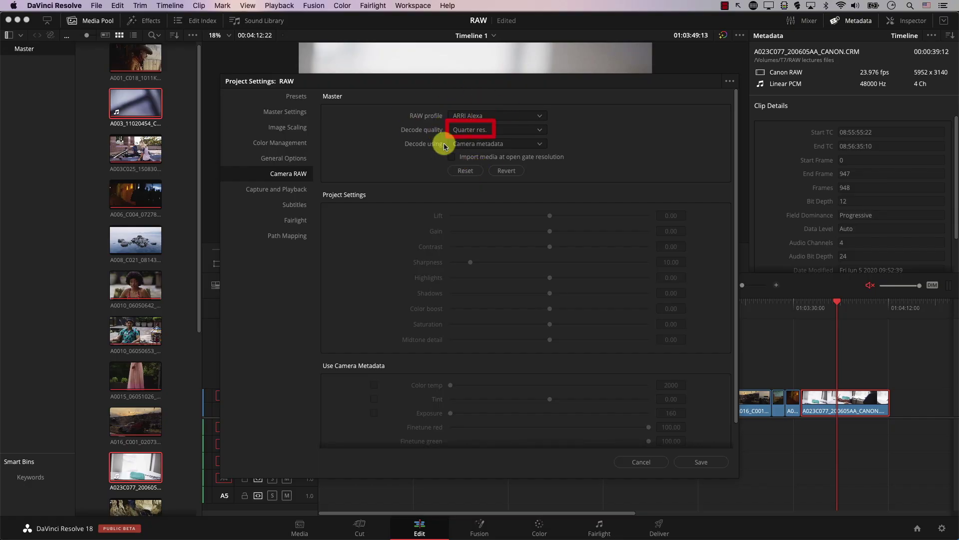
- Save the Quarter res. ARRI Alexa decode setting and close Project Settings
click(690, 462)
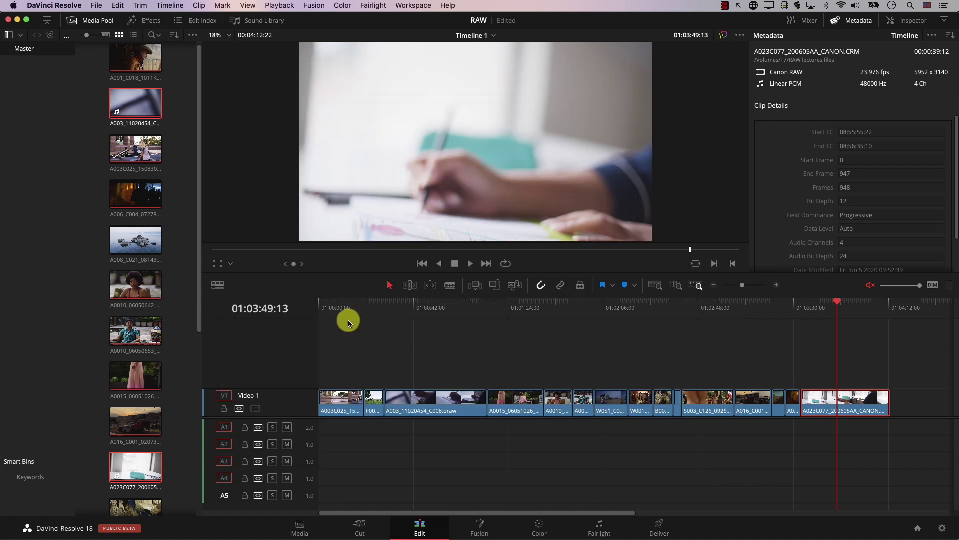
- Return to the timeline start and play and scrub the first ARRIRAW clip at Quarter res
drag(350, 308, 323, 310)
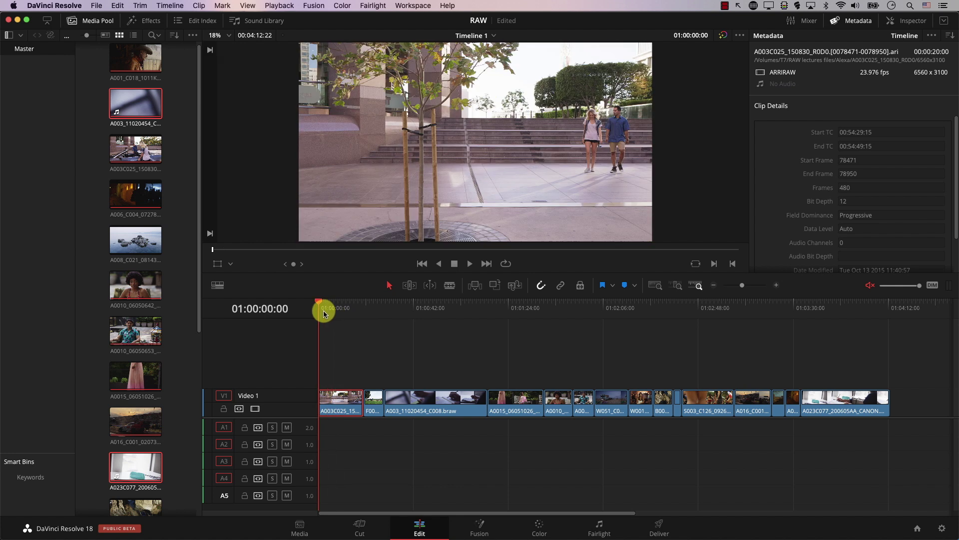
scroll(330, 316, up, 3)
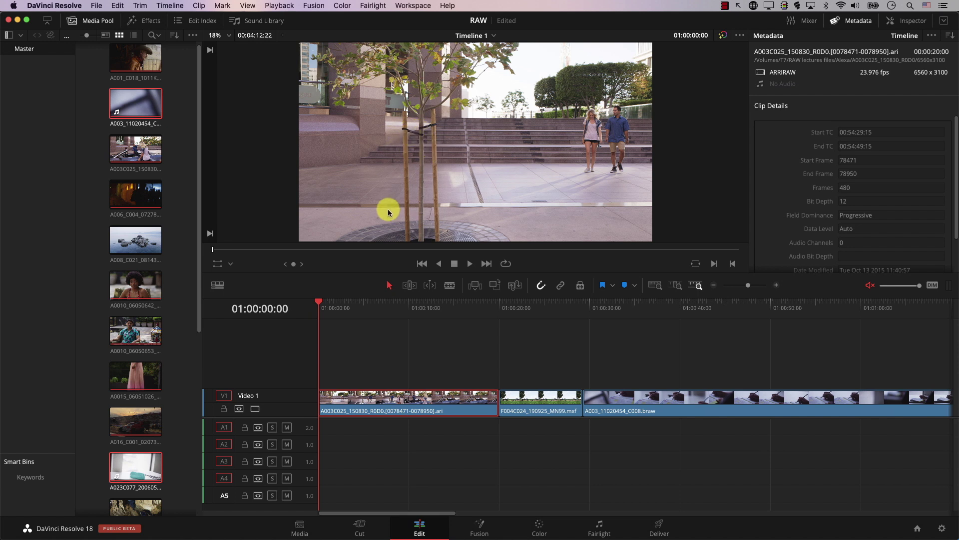
key(space)
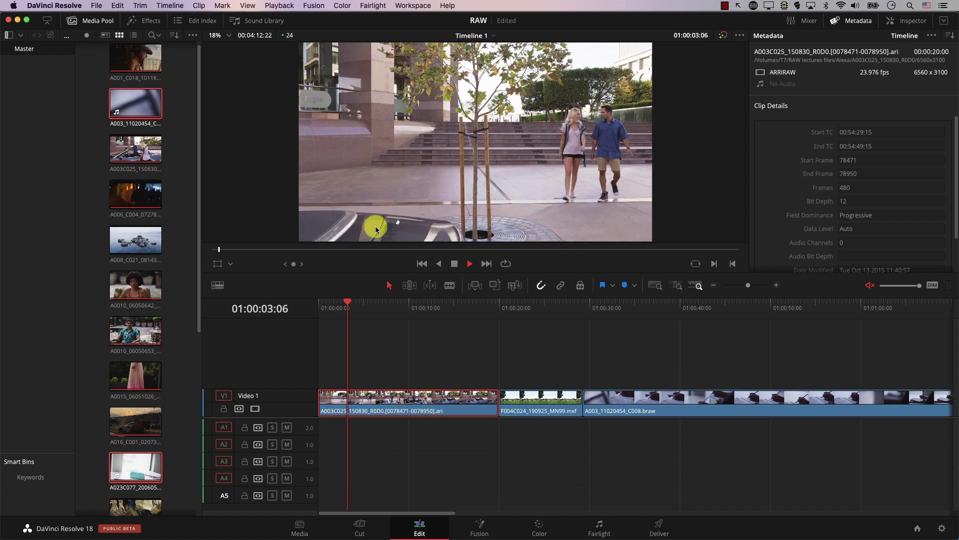
mouse_move(371, 304)
mouse_down()
mouse_move(433, 310)
mouse_move(376, 317)
mouse_up()
key(space)
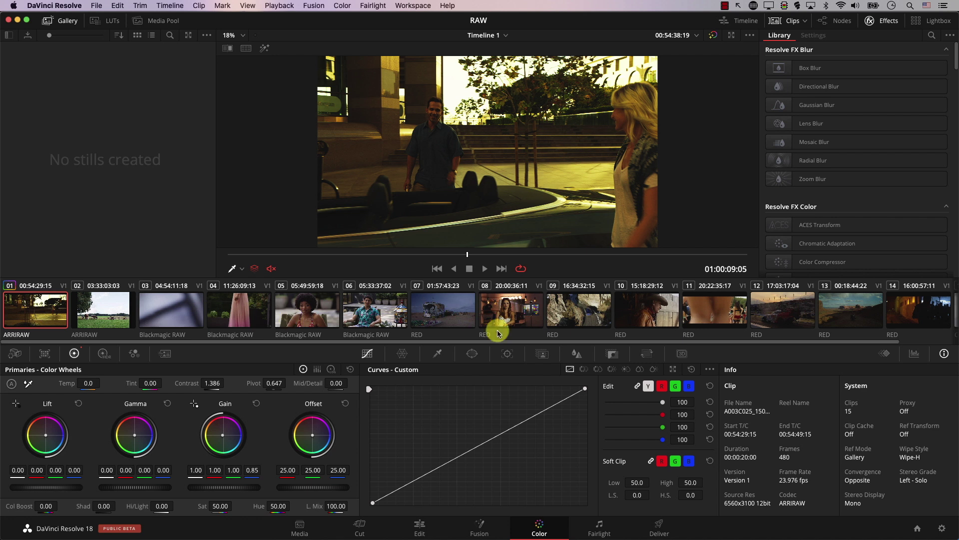
- View RED graffiti clip 07, play RED motorbike clip 13, then reopen Project Settings
click(455, 312)
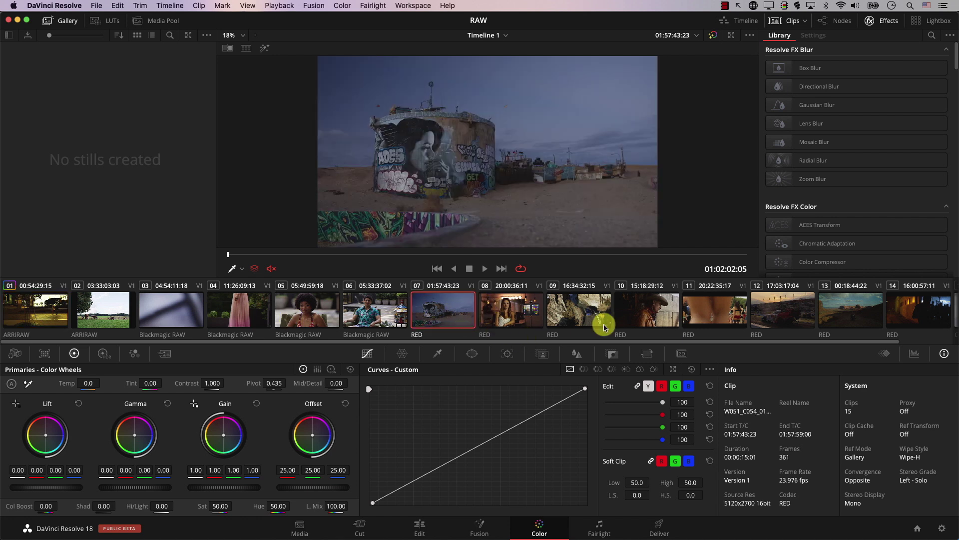
click(828, 318)
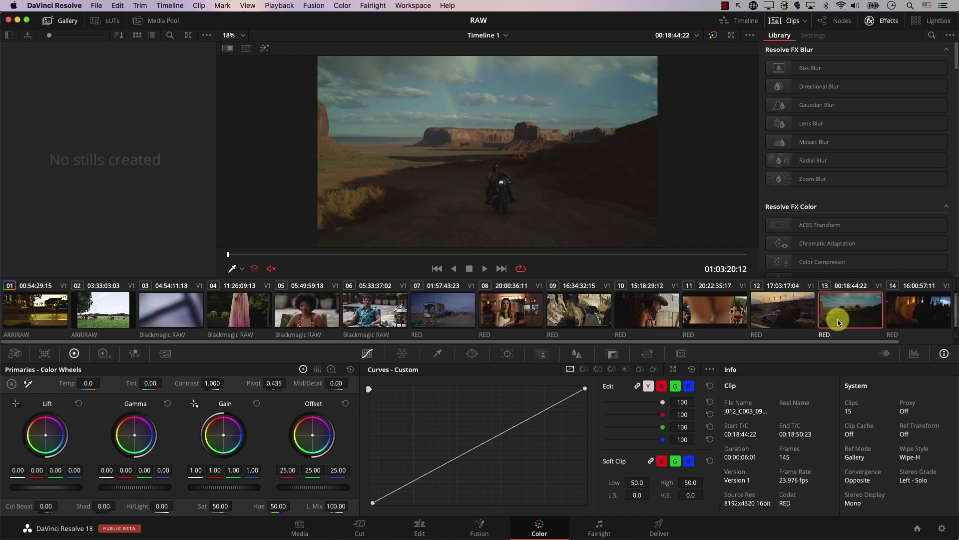
key(space)
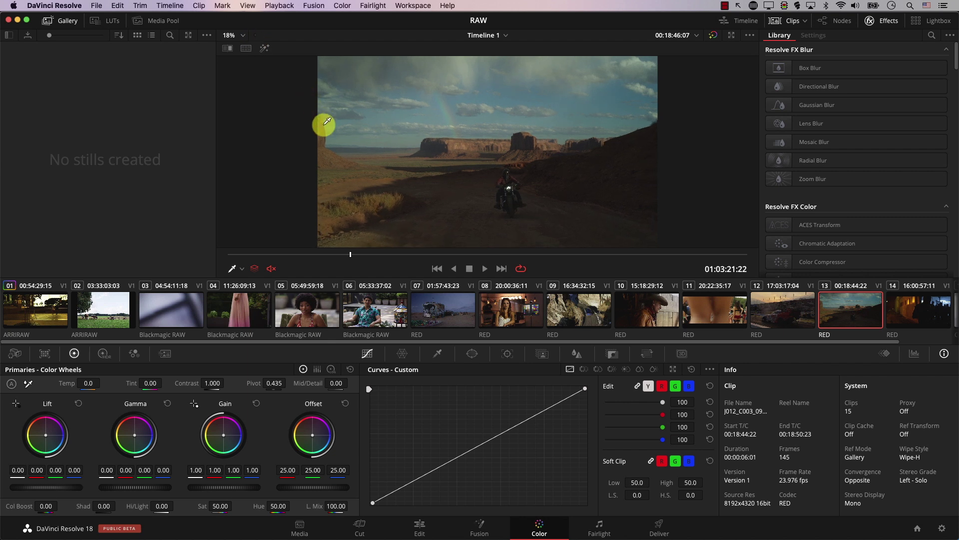
click(941, 531)
- Set RED decode quality to One-Sixteenth res. good at 10-bit, save, and scrub the motorbike clip
click(494, 116)
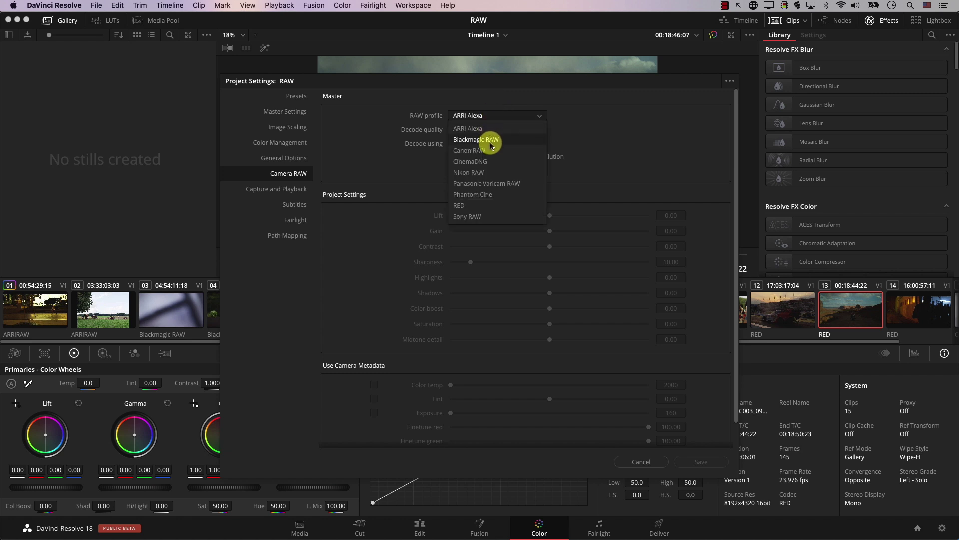
click(502, 205)
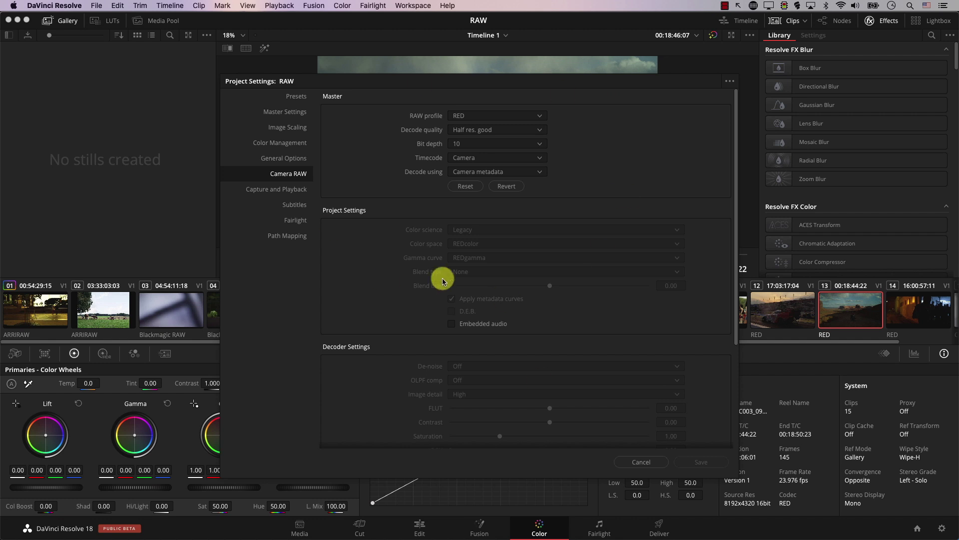
click(472, 134)
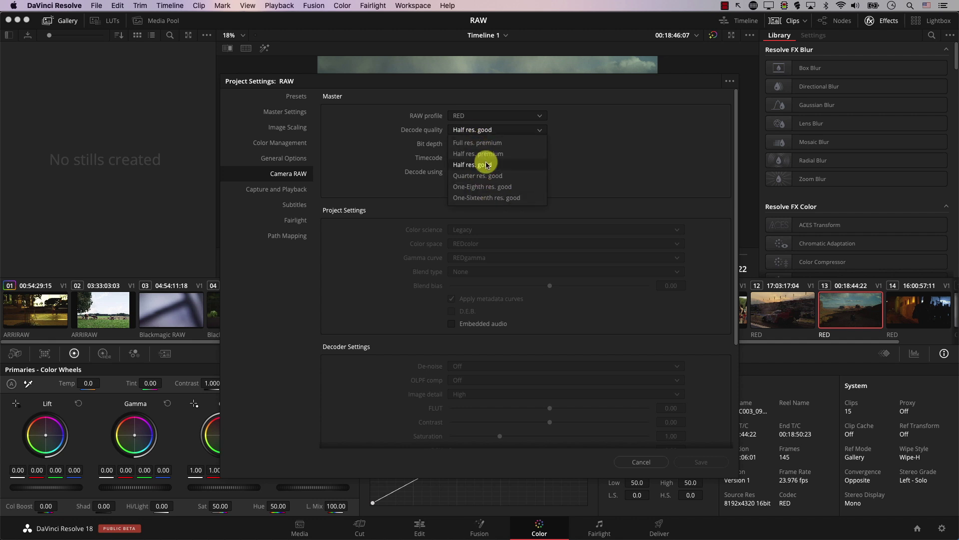
click(483, 199)
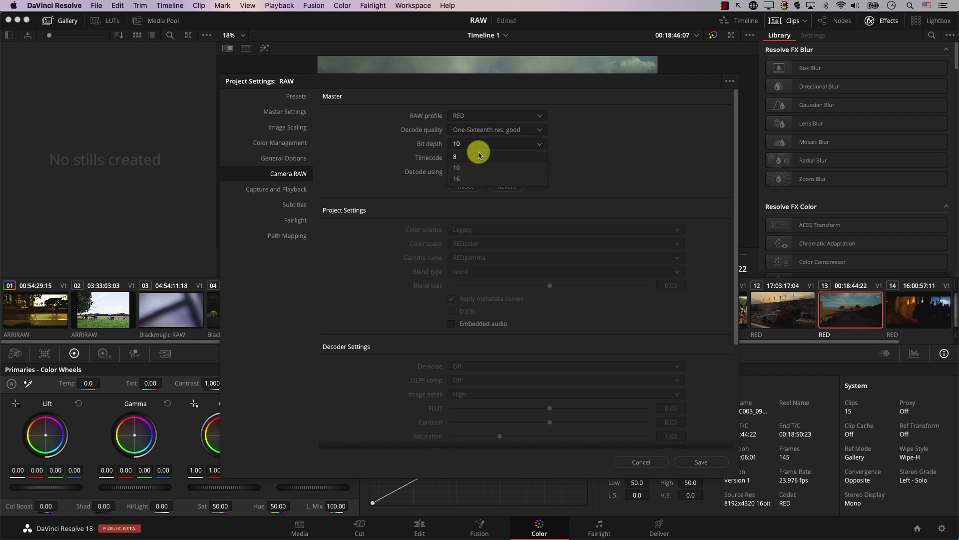
click(397, 161)
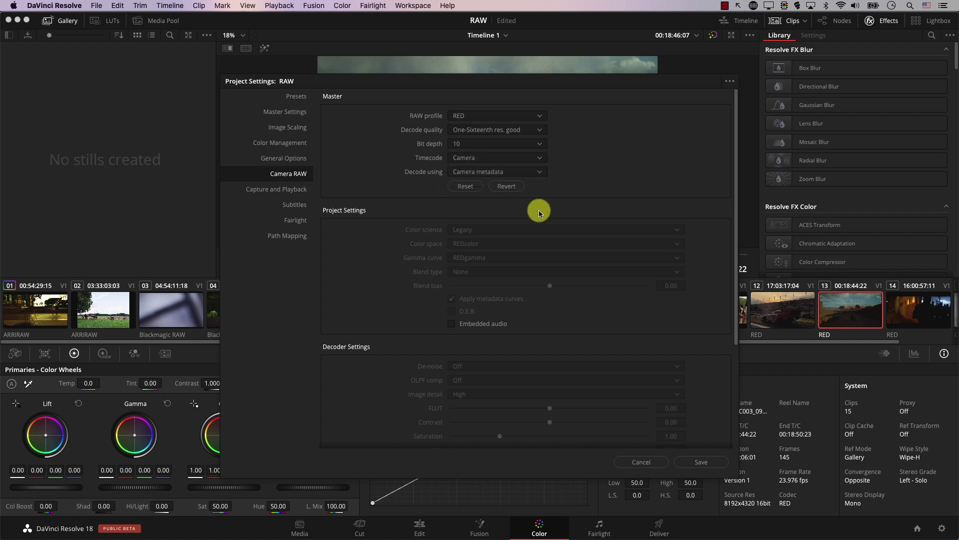
click(699, 461)
drag(332, 253, 326, 274)
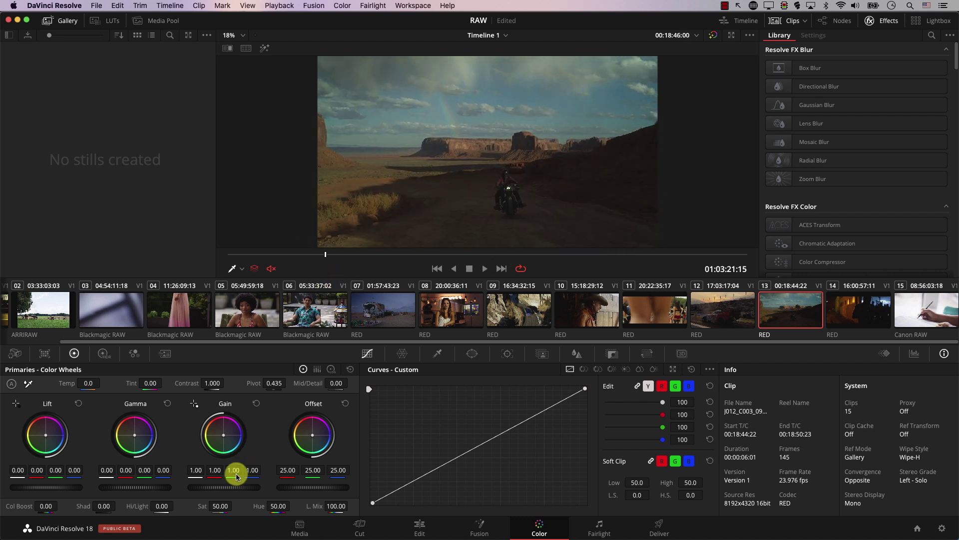
- Nudge the motorbike shot's gain up, play it, then scrub through the RED graffiti clip
mouse_move(209, 487)
mouse_down()
mouse_move(336, 480)
mouse_move(214, 493)
mouse_move(220, 478)
mouse_up()
key(space)
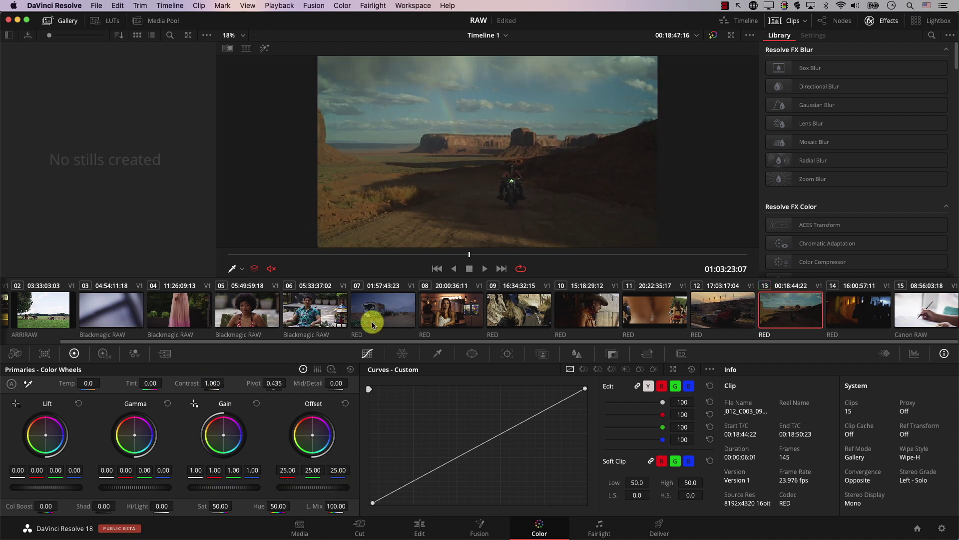
click(382, 310)
drag(396, 255, 469, 272)
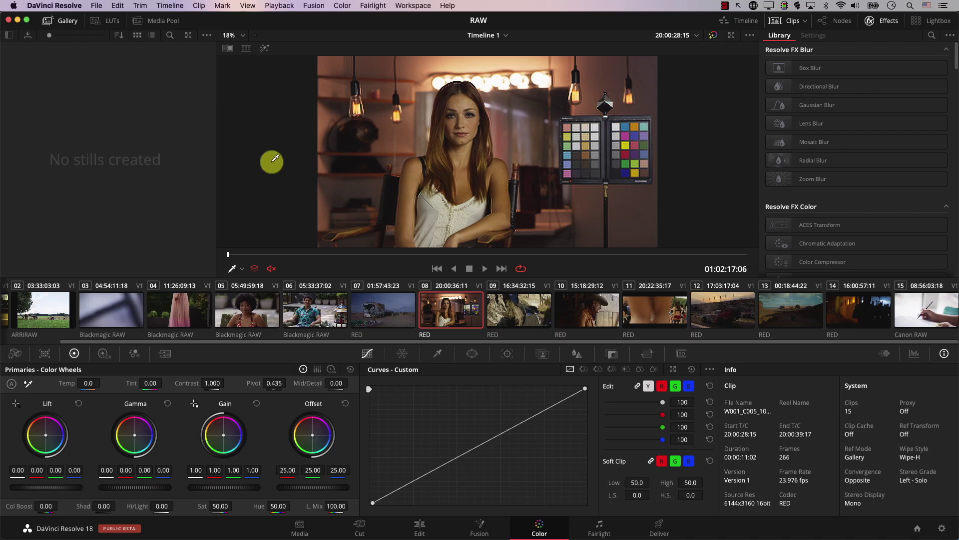
- Zoom the talking-head viewer to 200%, then to 100%, and collapse the gallery
click(233, 39)
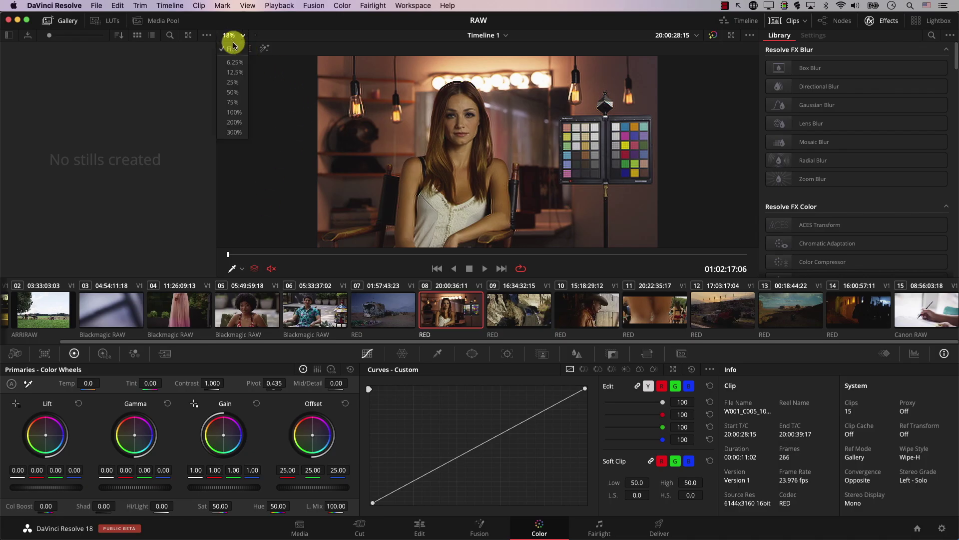
click(242, 122)
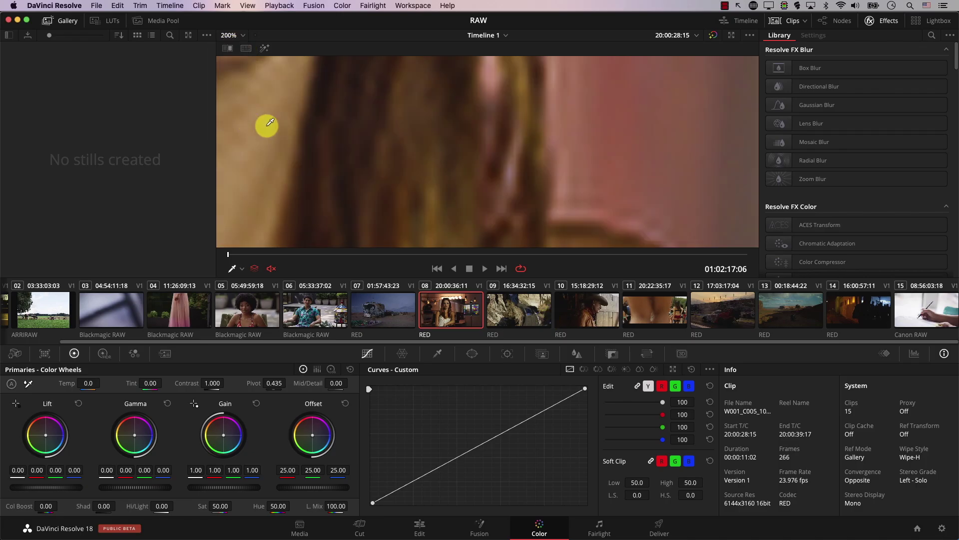
click(236, 36)
click(235, 112)
click(62, 20)
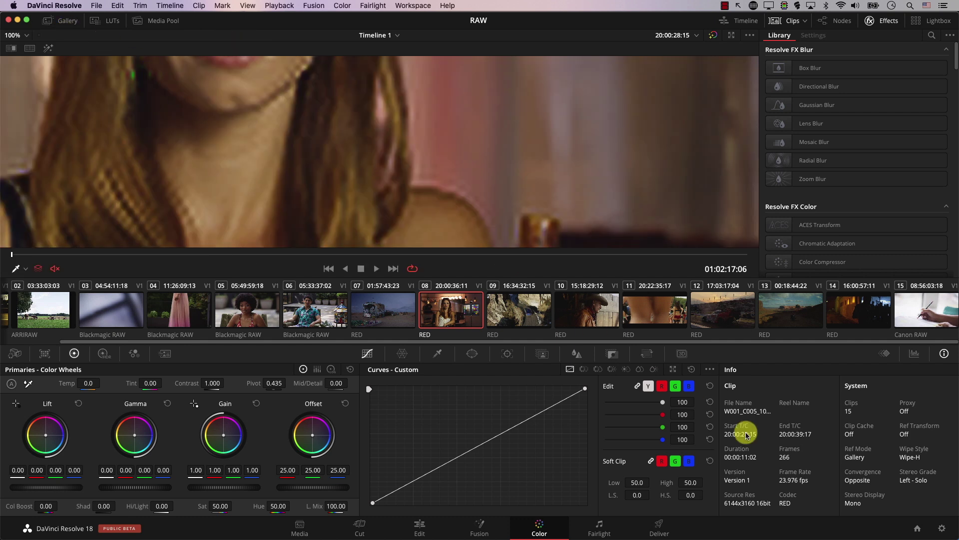
- Set RED decode quality to Quarter res. good in Camera RAW settings, save, and reconfirm it
click(943, 529)
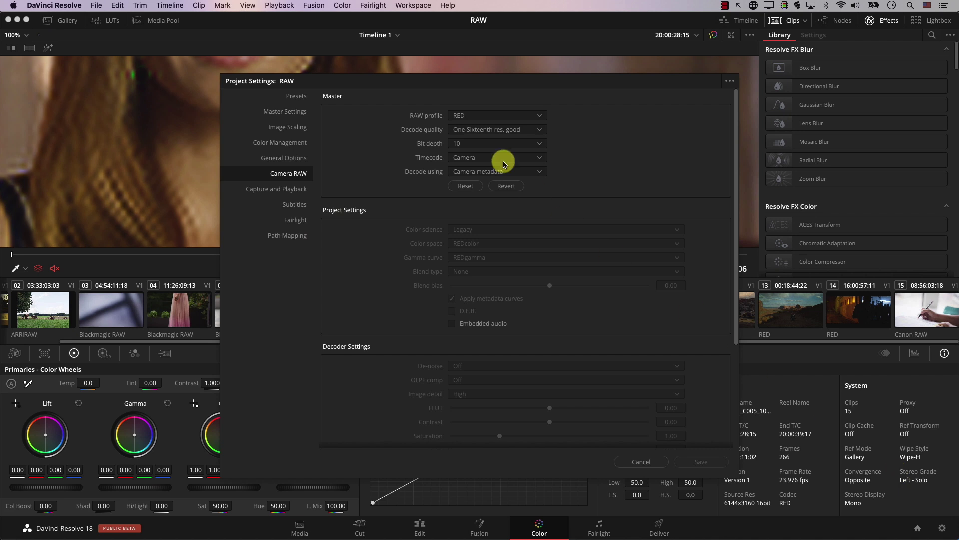
click(488, 130)
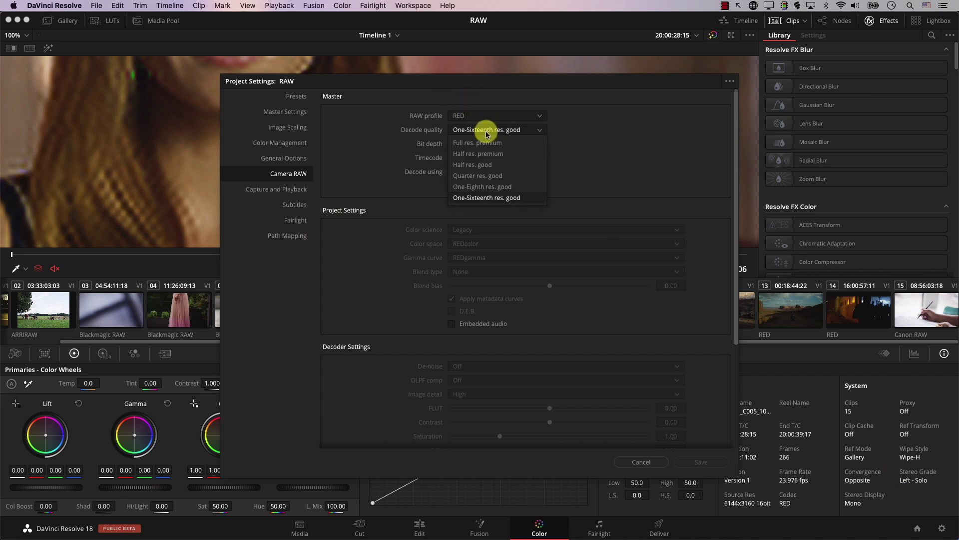
click(485, 179)
click(701, 462)
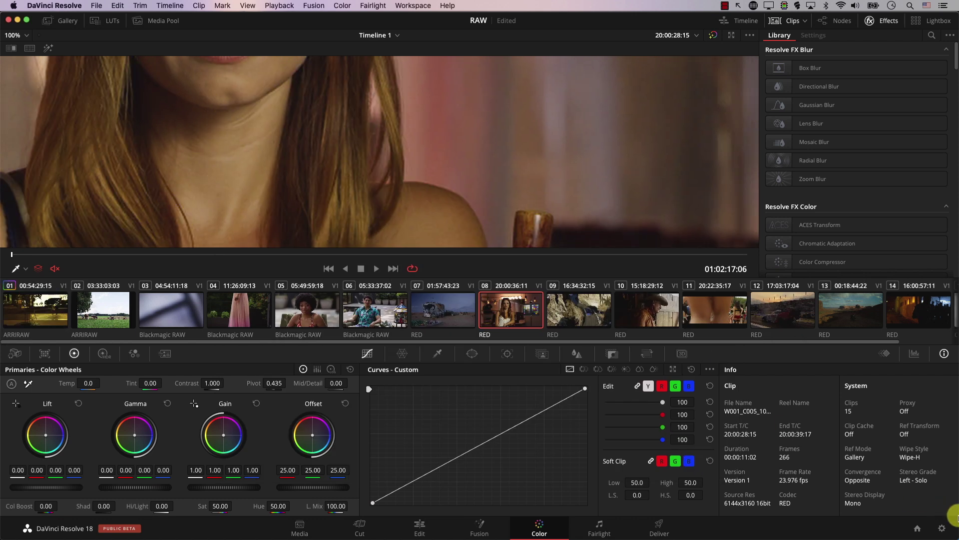
click(942, 529)
click(463, 129)
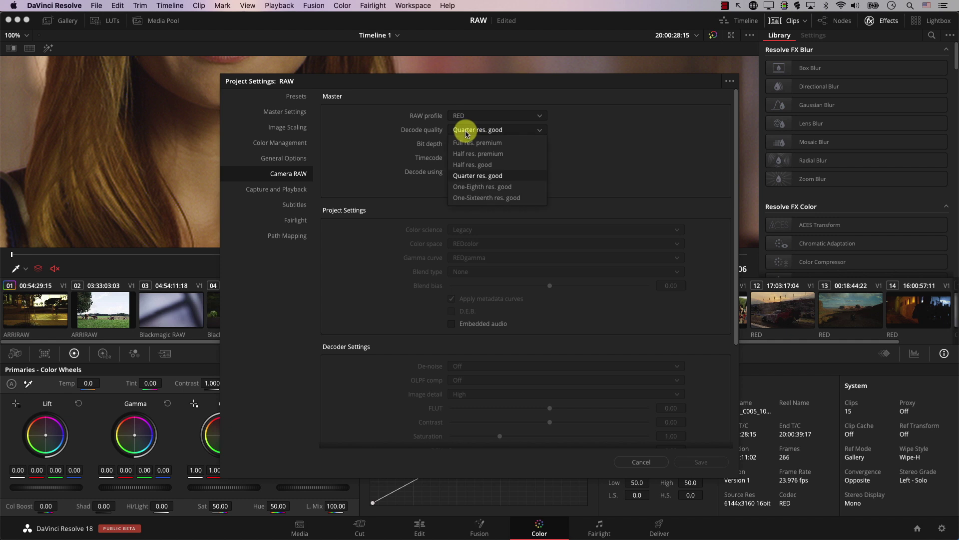
click(651, 461)
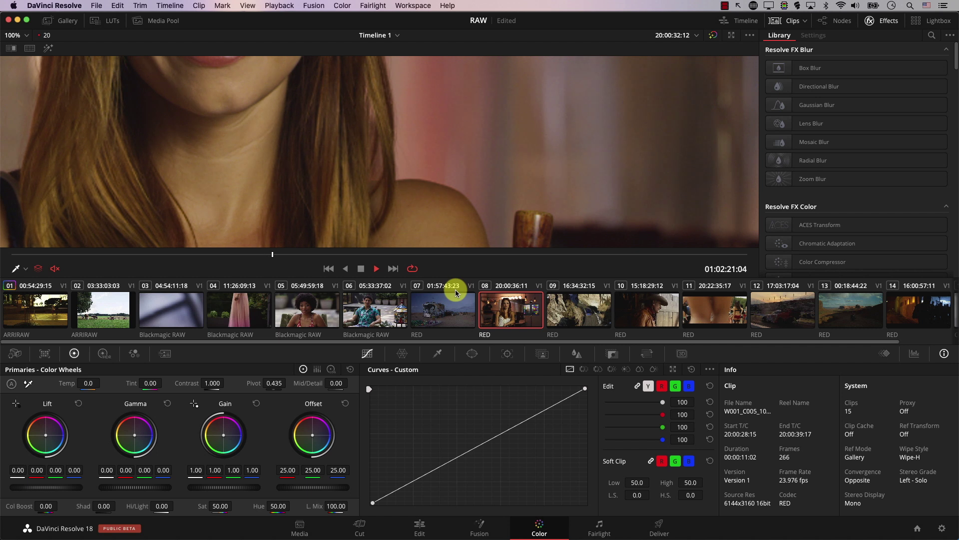
- Stop playback and save RED decode quality as One-Eighth res. good
key(space)
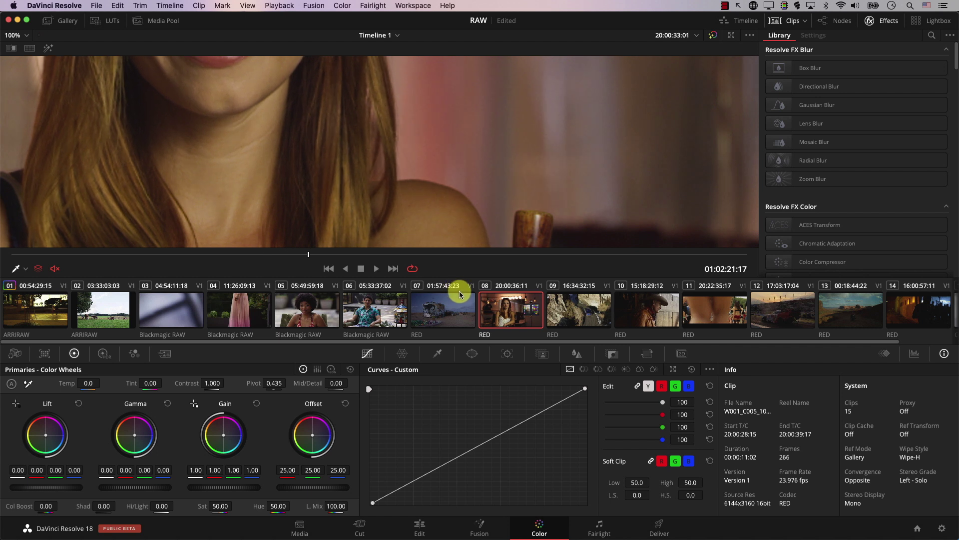
click(943, 528)
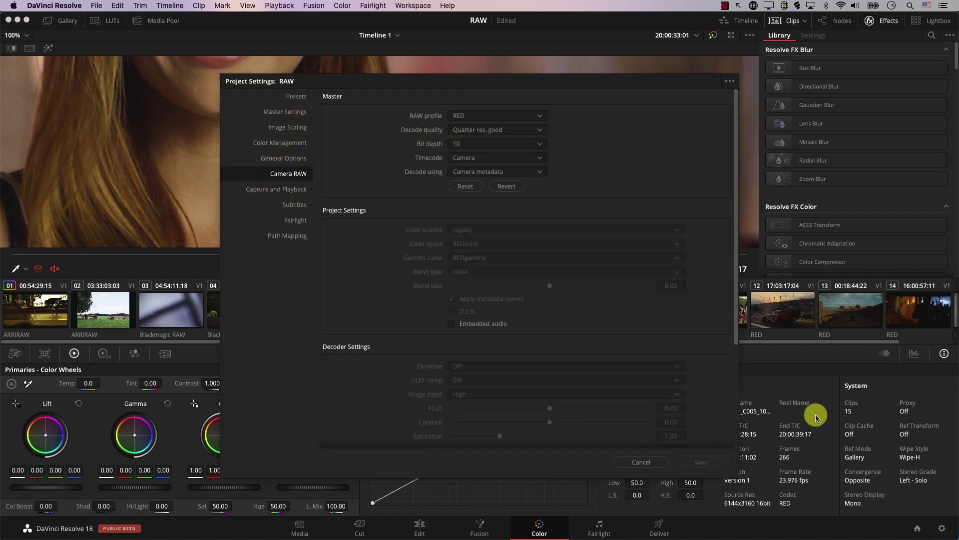
click(475, 130)
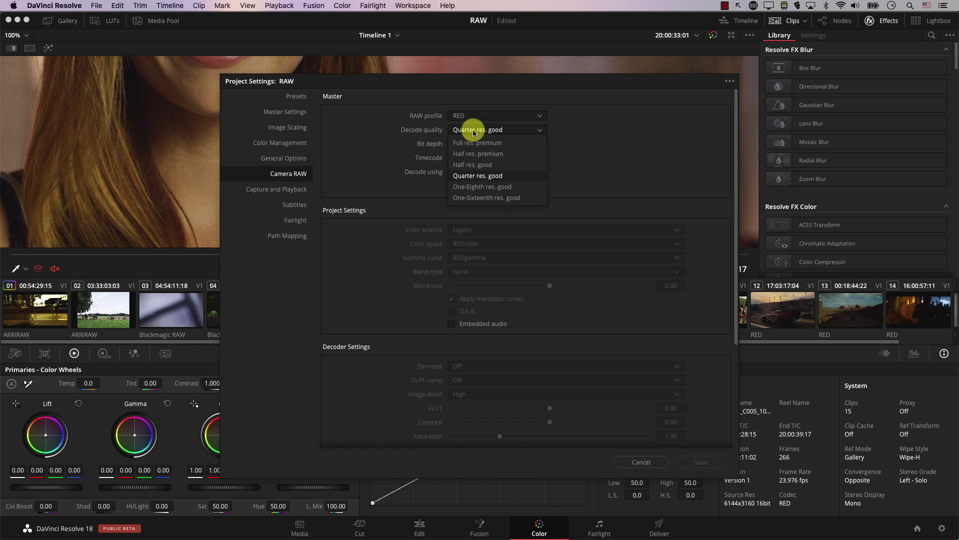
click(484, 187)
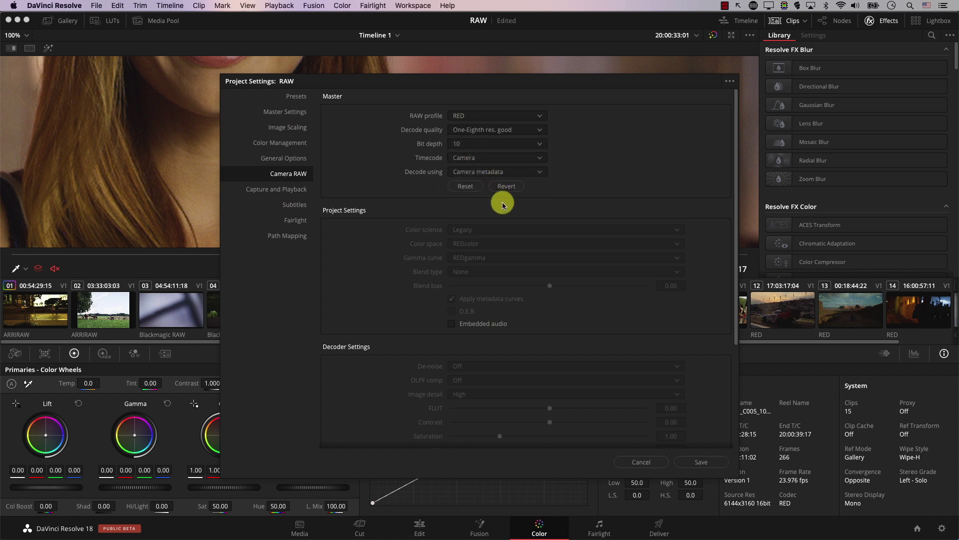
click(701, 462)
- Check playback smoothness from an earlier point, then lower the interview clip's gamma to -0.03
key(space)
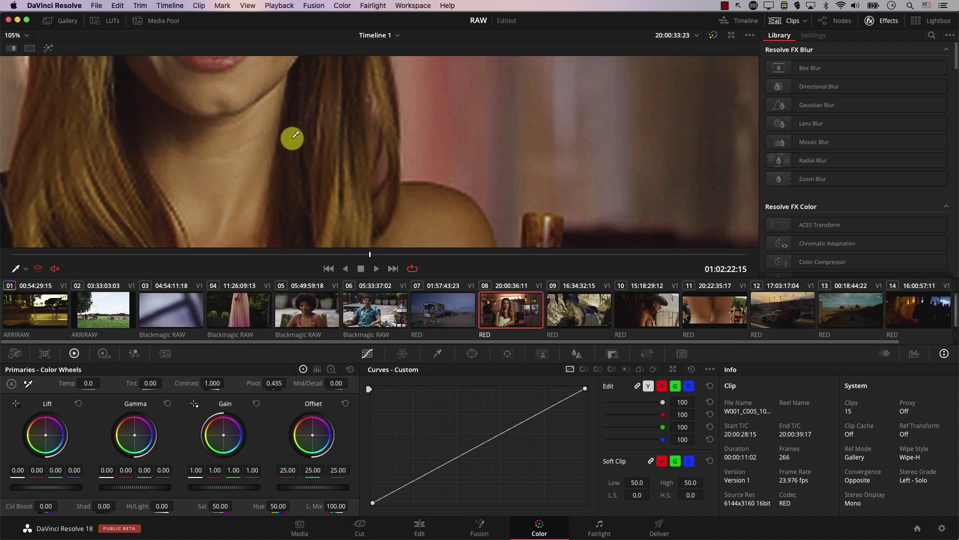
scroll(281, 129, down, 4)
scroll(280, 124, up, 1)
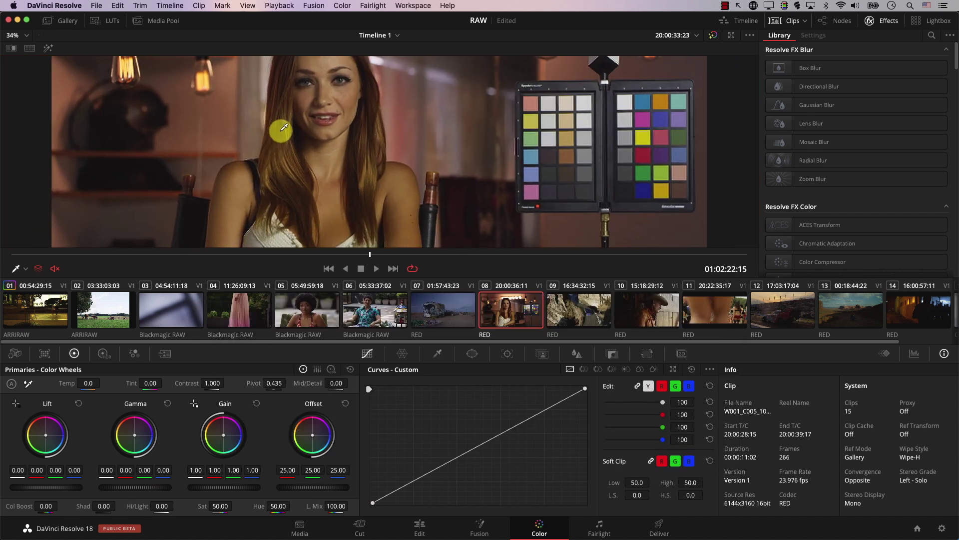
scroll(286, 125, up, 5)
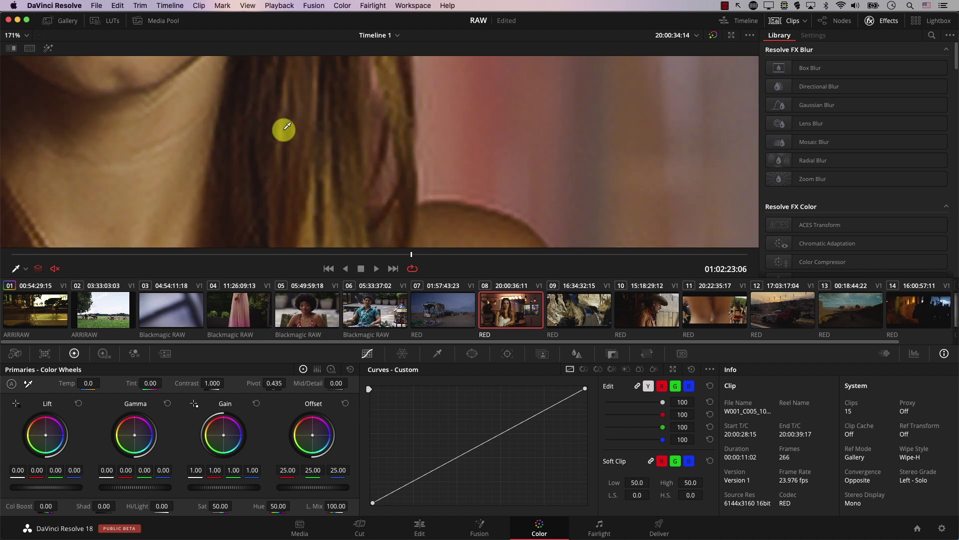
scroll(287, 127, down, 6)
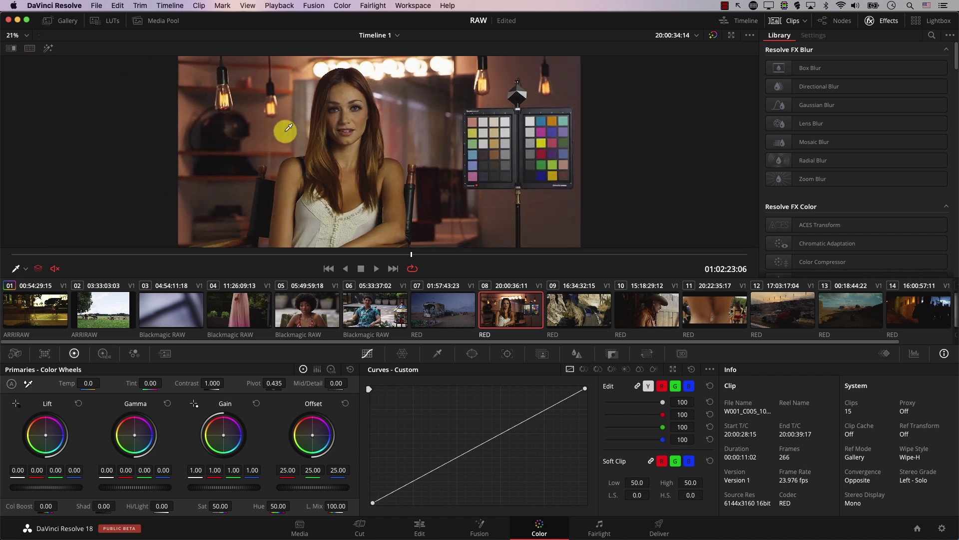
key(space)
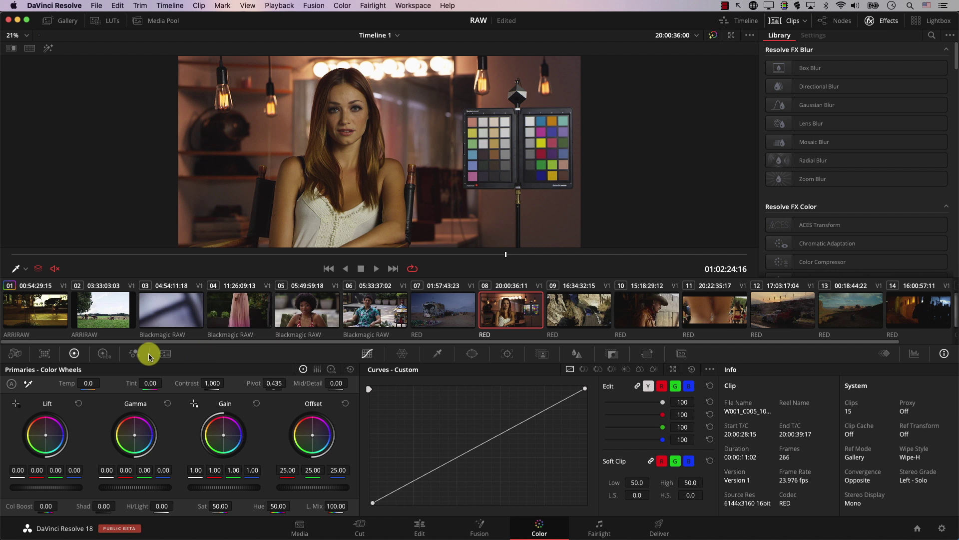
drag(170, 255, 65, 260)
key(space)
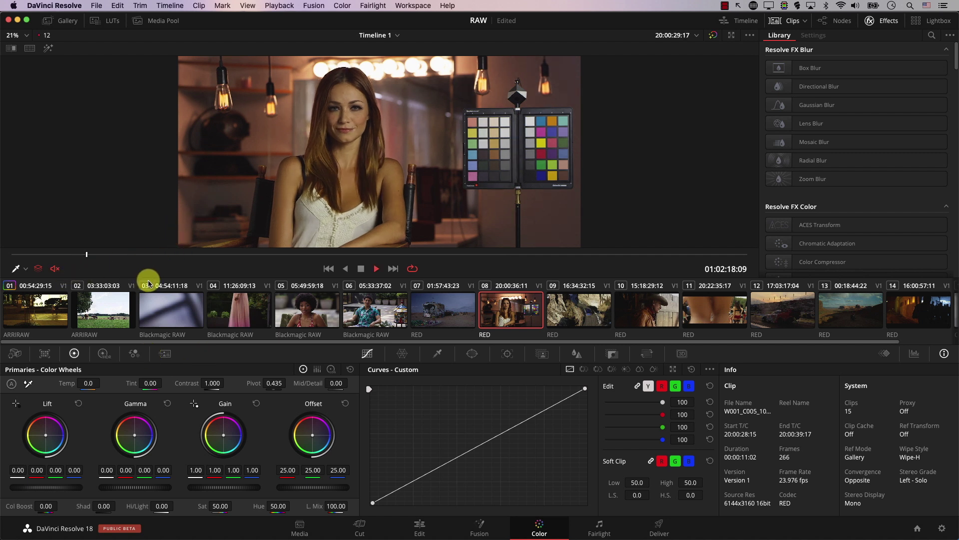
key(space)
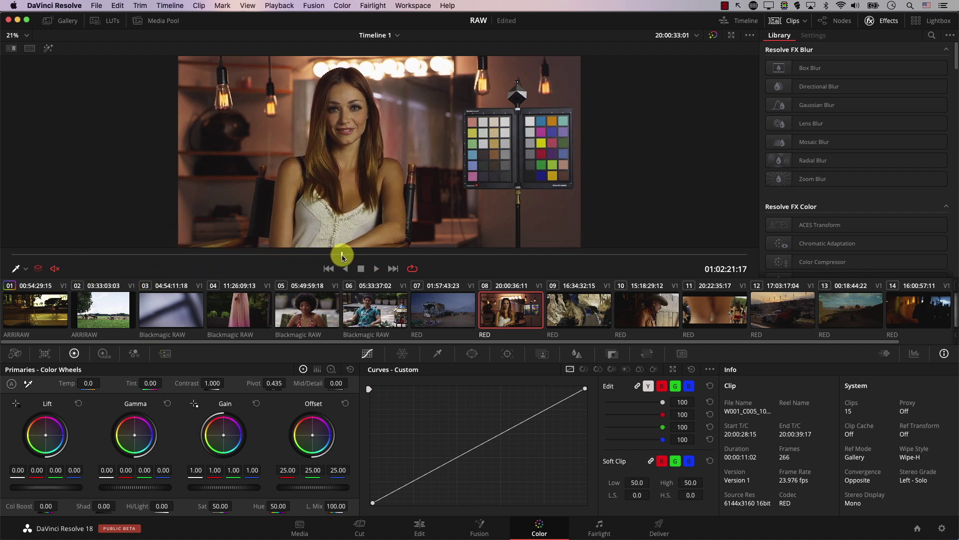
drag(133, 483, 90, 484)
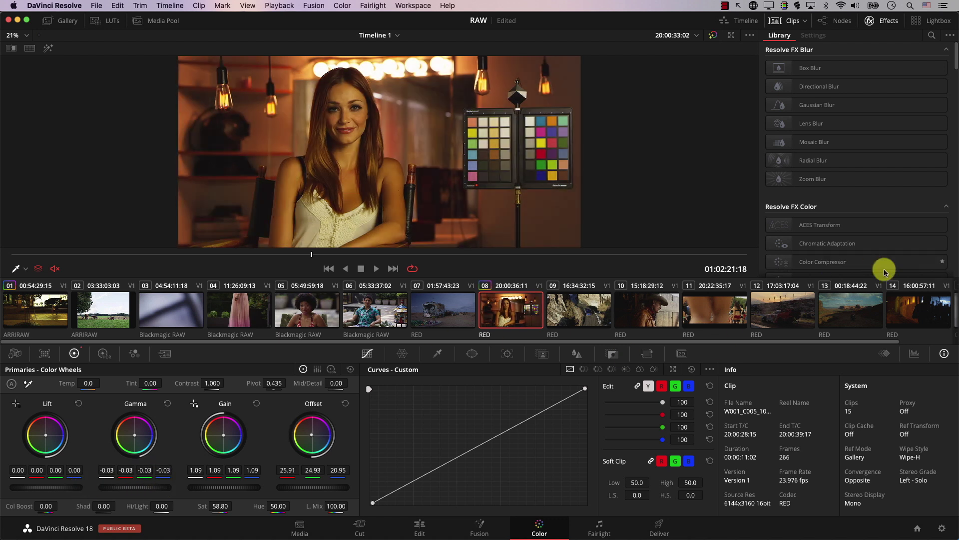
scroll(810, 322, right, 2)
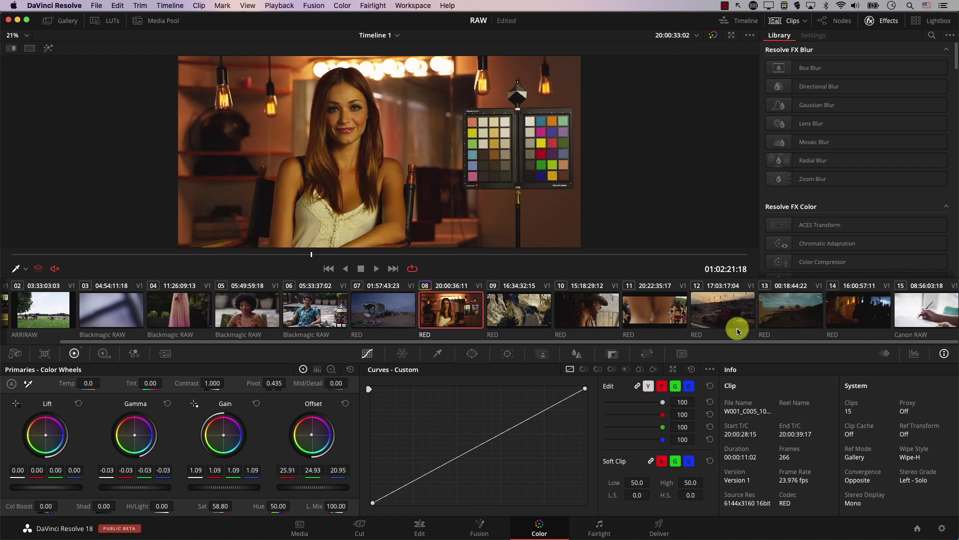
- Select Canon RAW clip 15, save the Canon RAW profile at Quarter res. decoding, and play it
click(919, 312)
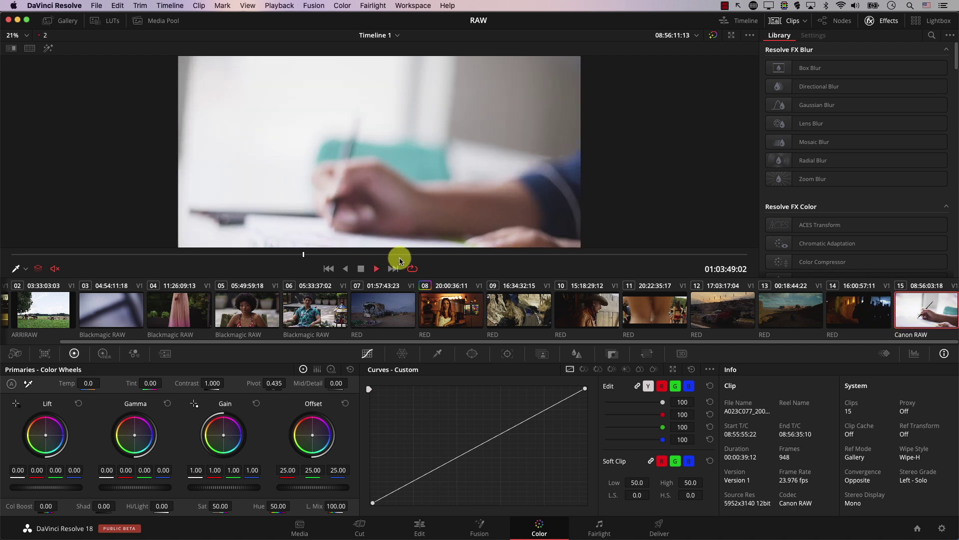
click(367, 261)
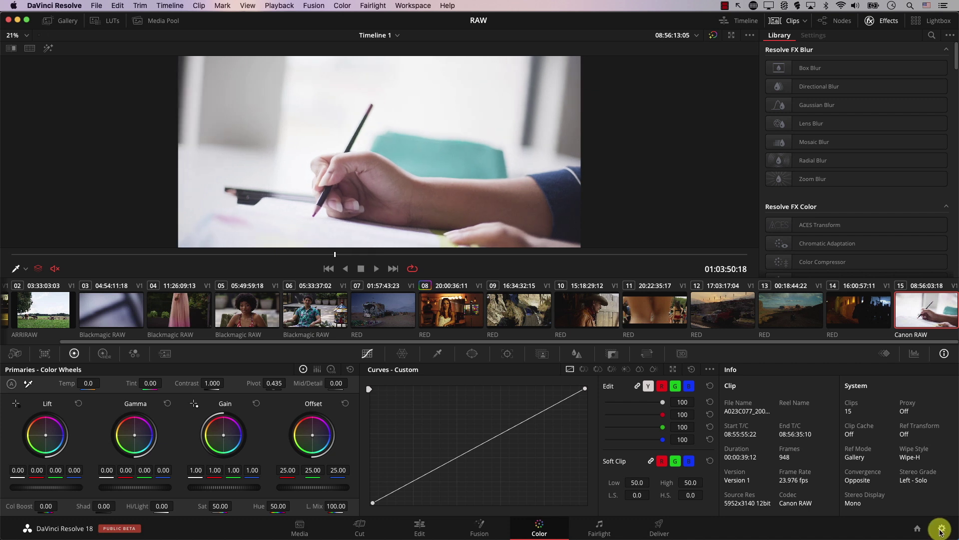
click(942, 528)
click(460, 117)
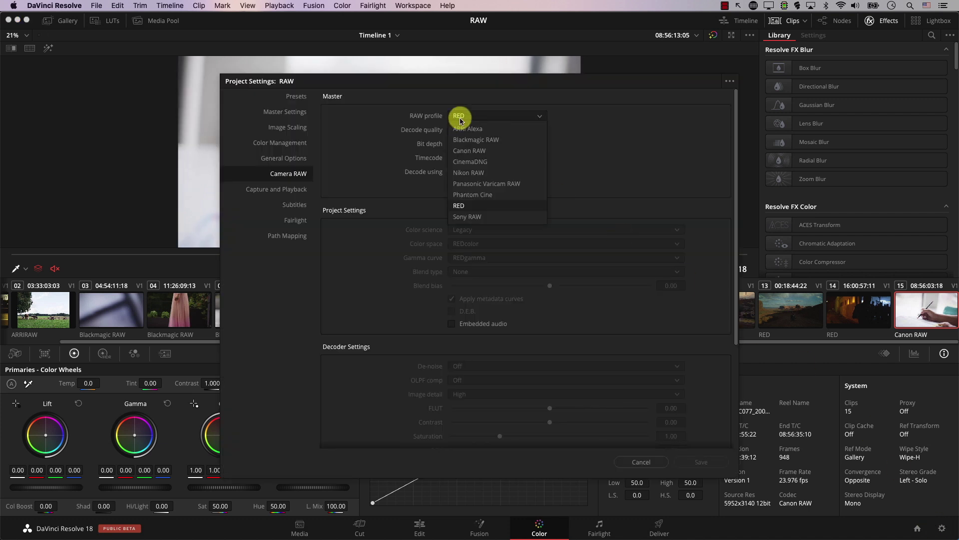
click(472, 150)
click(497, 178)
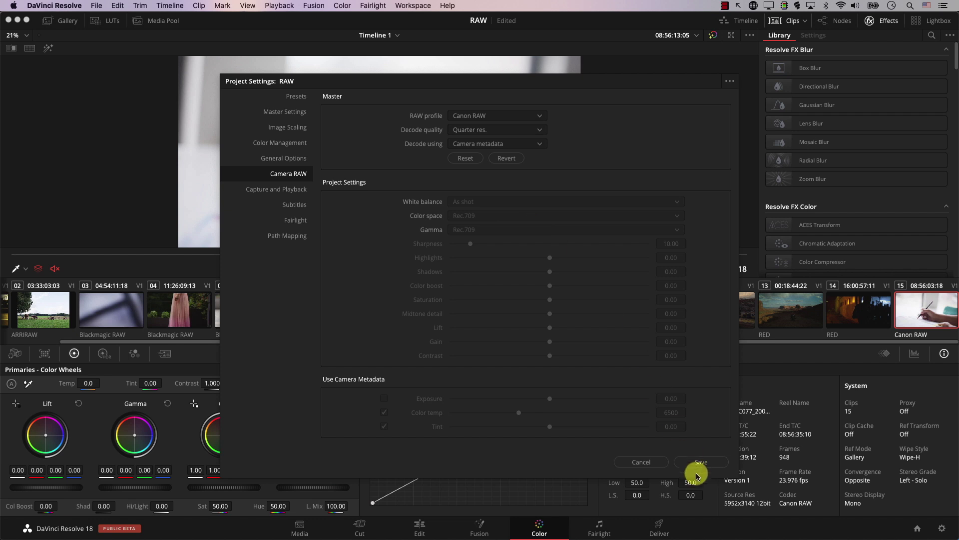
click(698, 462)
key(space)
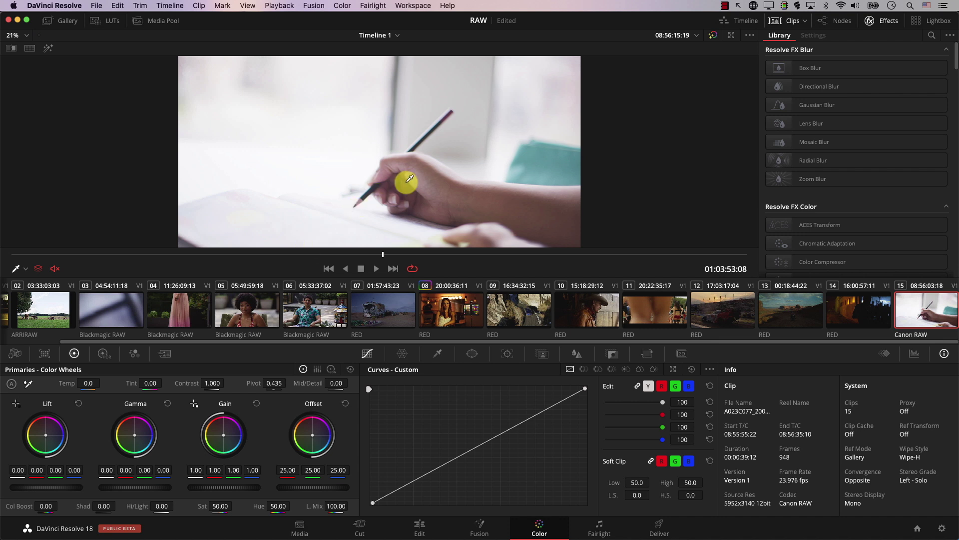
- Raise the pencil clip's saturation to 81.80, contrast to 1.128 and pivot to 0.853
scroll(363, 206, up, 3)
scroll(363, 207, down, 5)
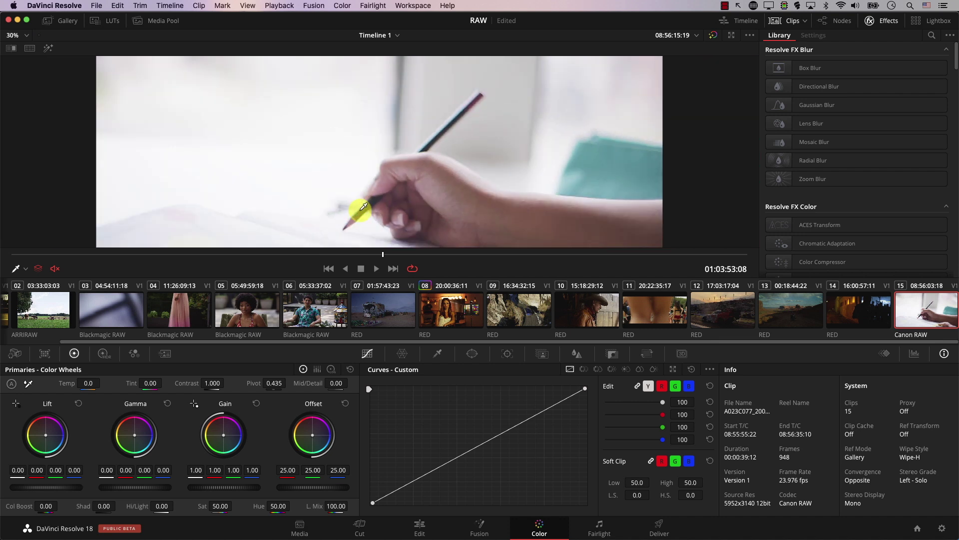
scroll(363, 206, up, 5)
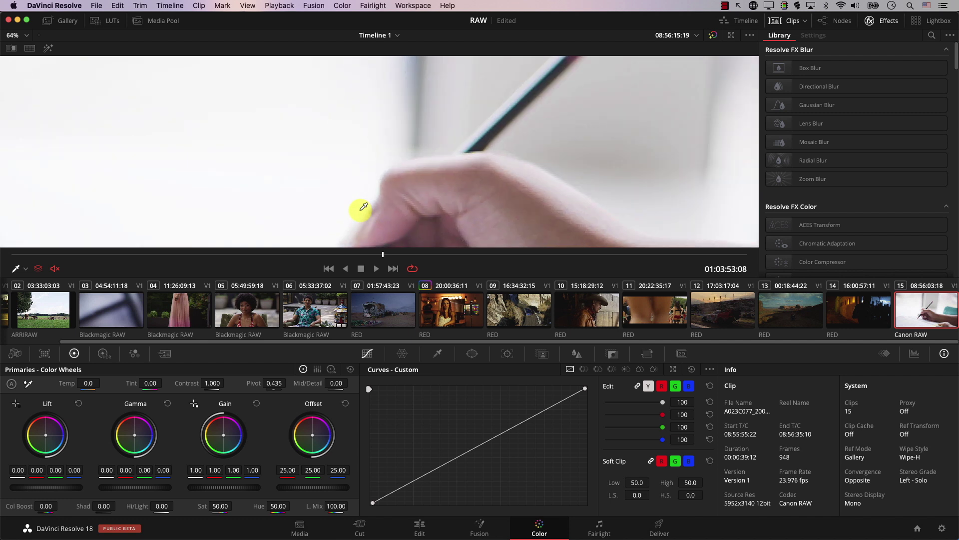
scroll(363, 207, down, 4)
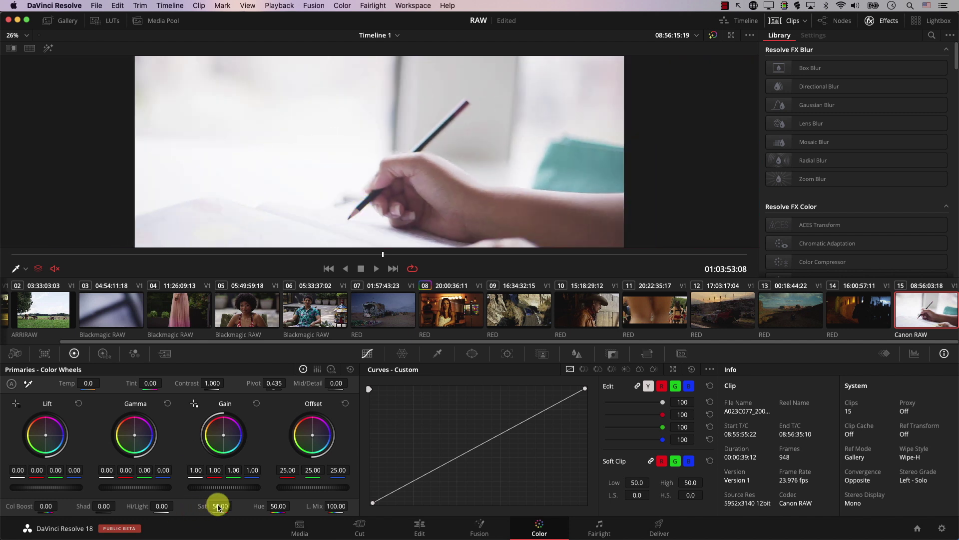
drag(218, 505, 298, 525)
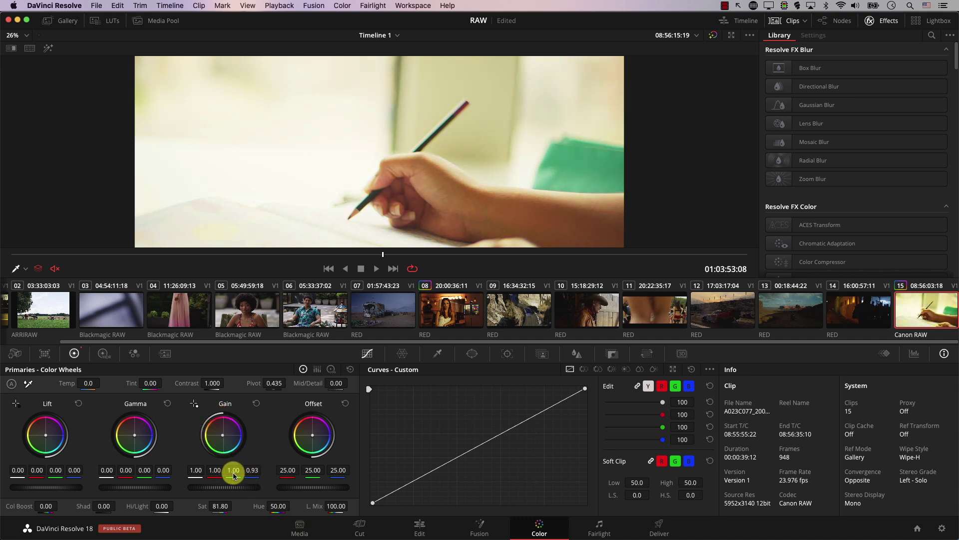
drag(212, 384, 340, 384)
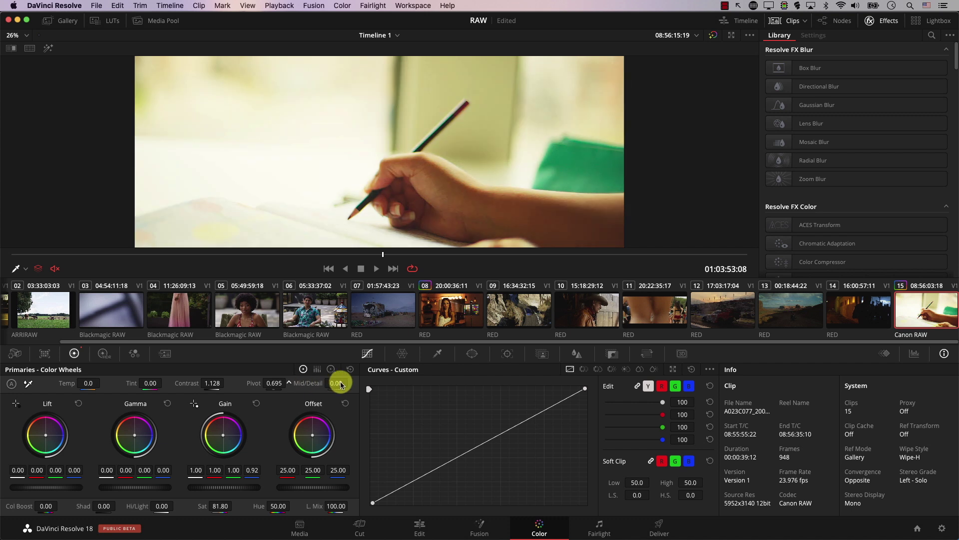
drag(275, 383, 307, 380)
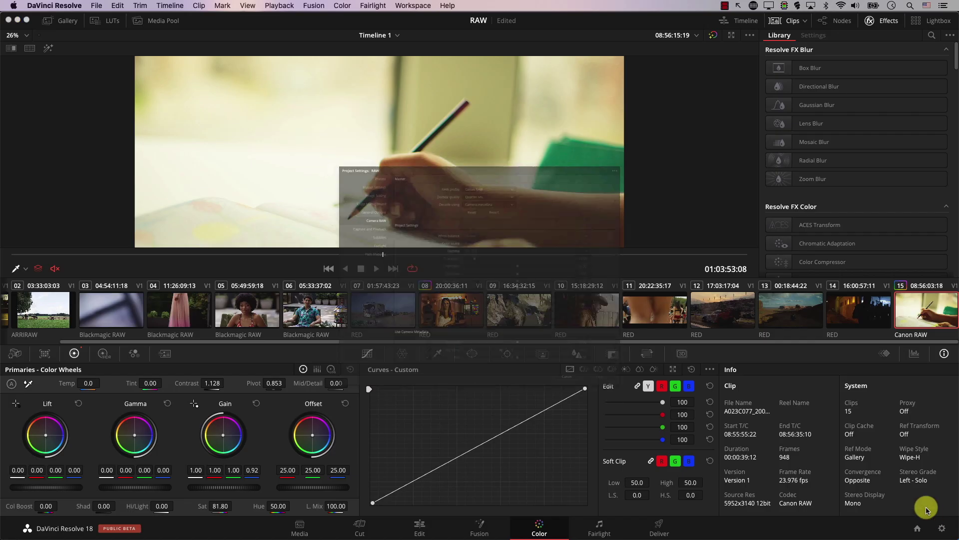
- Save Canon RAW decode quality as Full res - Resolve and toggle playback of the pencil clip
click(486, 130)
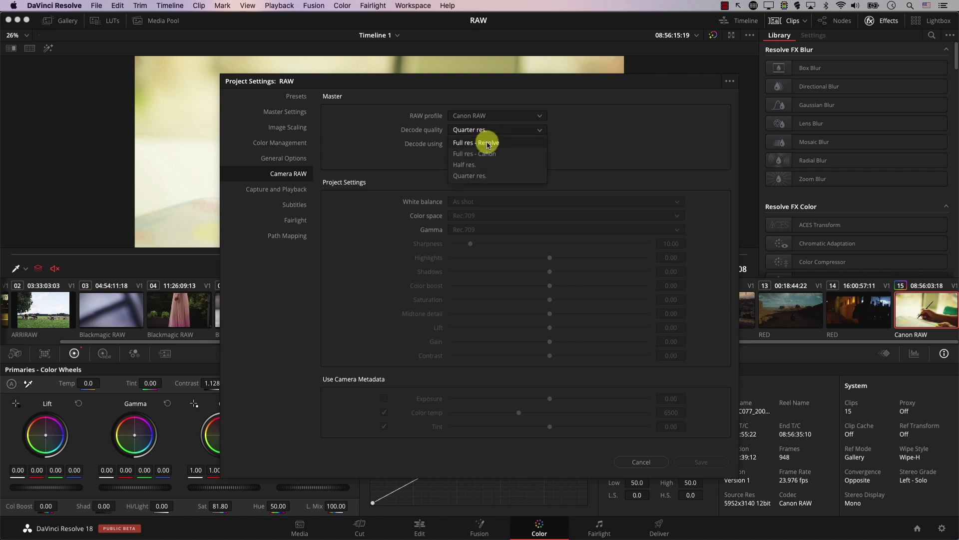
click(488, 143)
click(696, 461)
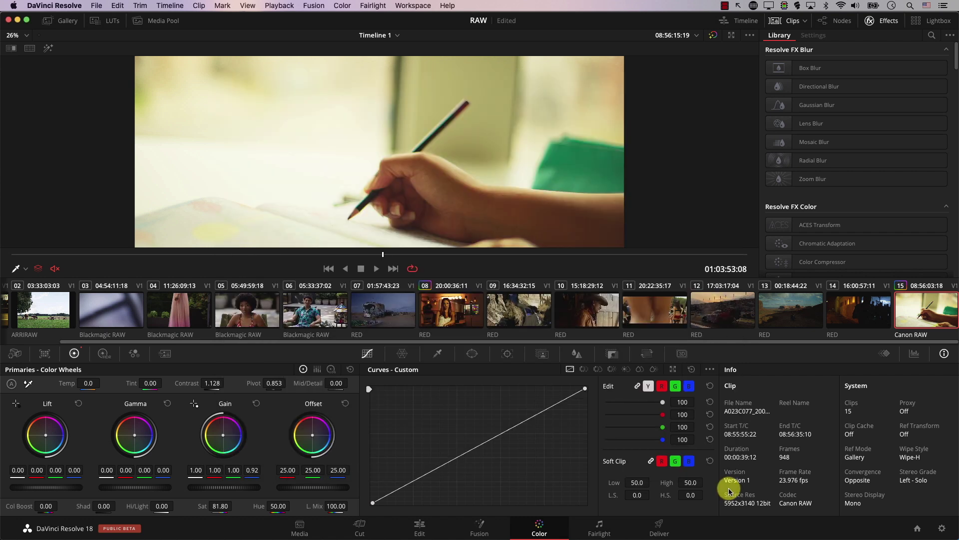
key(space)
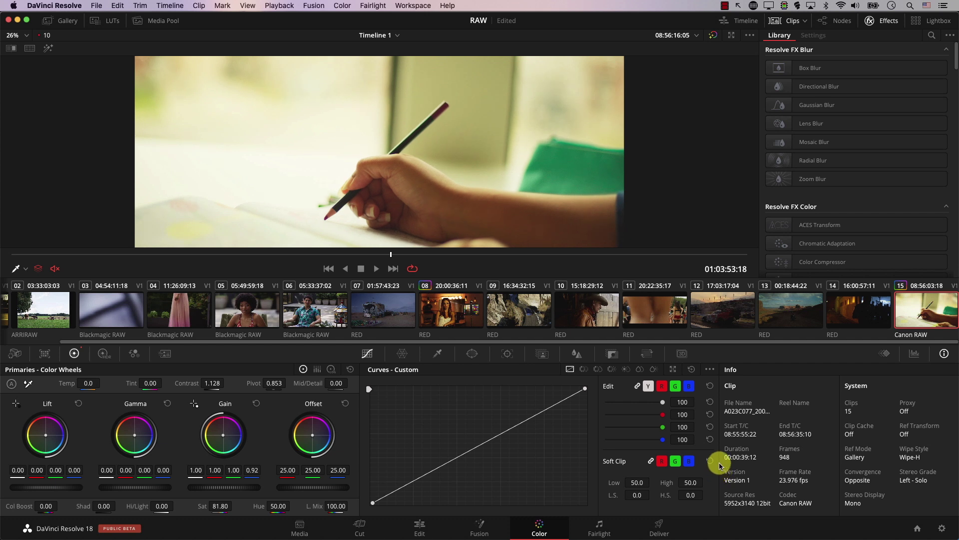